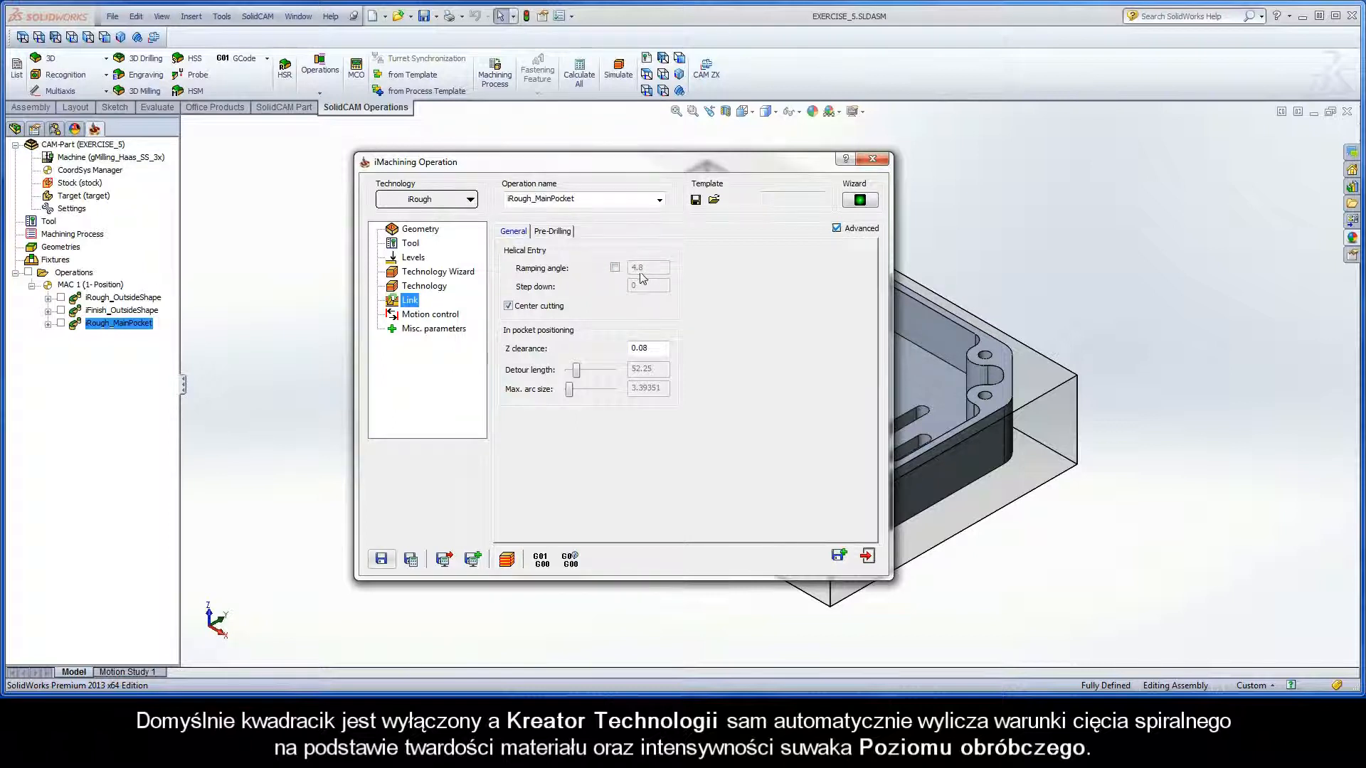
# Lower the machining level of the iRough_MainPocket operation to 1, check its link data, and save and calculate it.
pyautogui.click(434, 274)
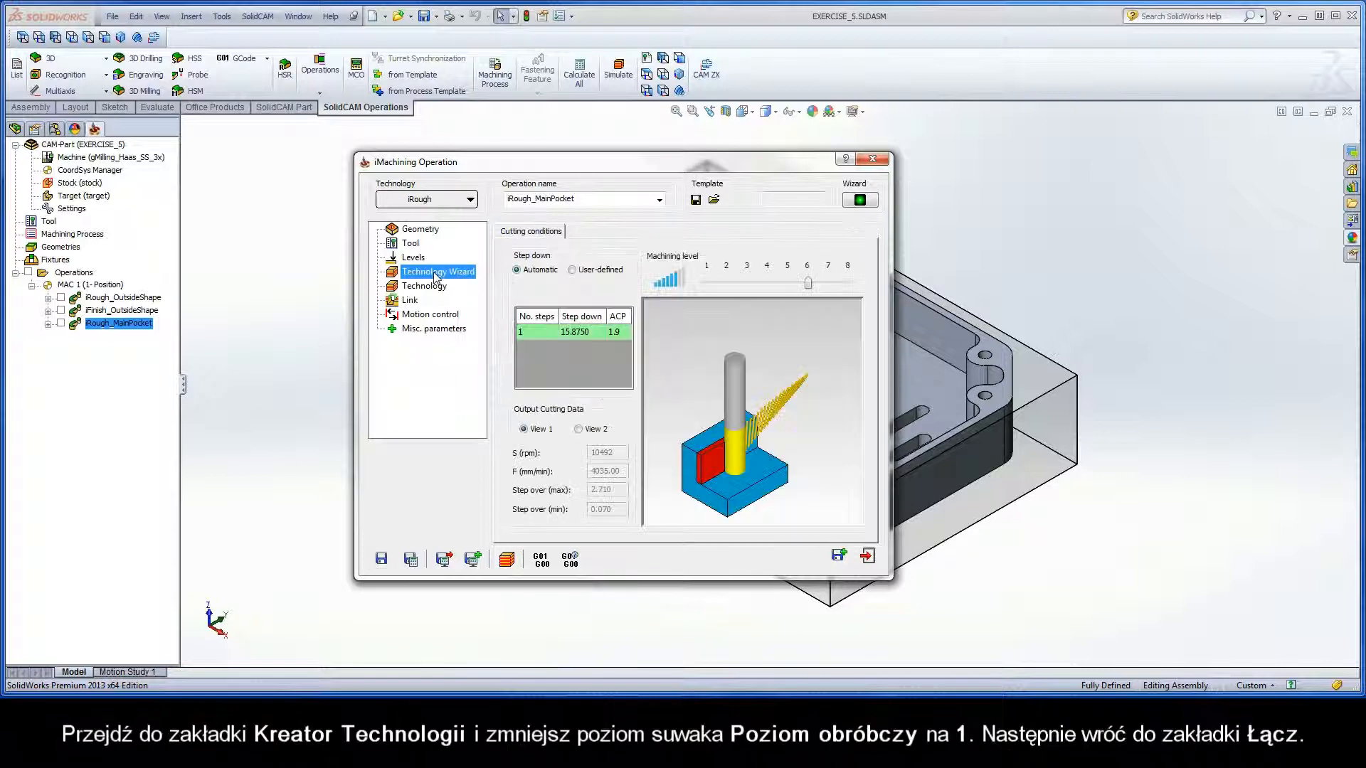
pyautogui.moveTo(807, 285); pyautogui.dragTo(709, 288)
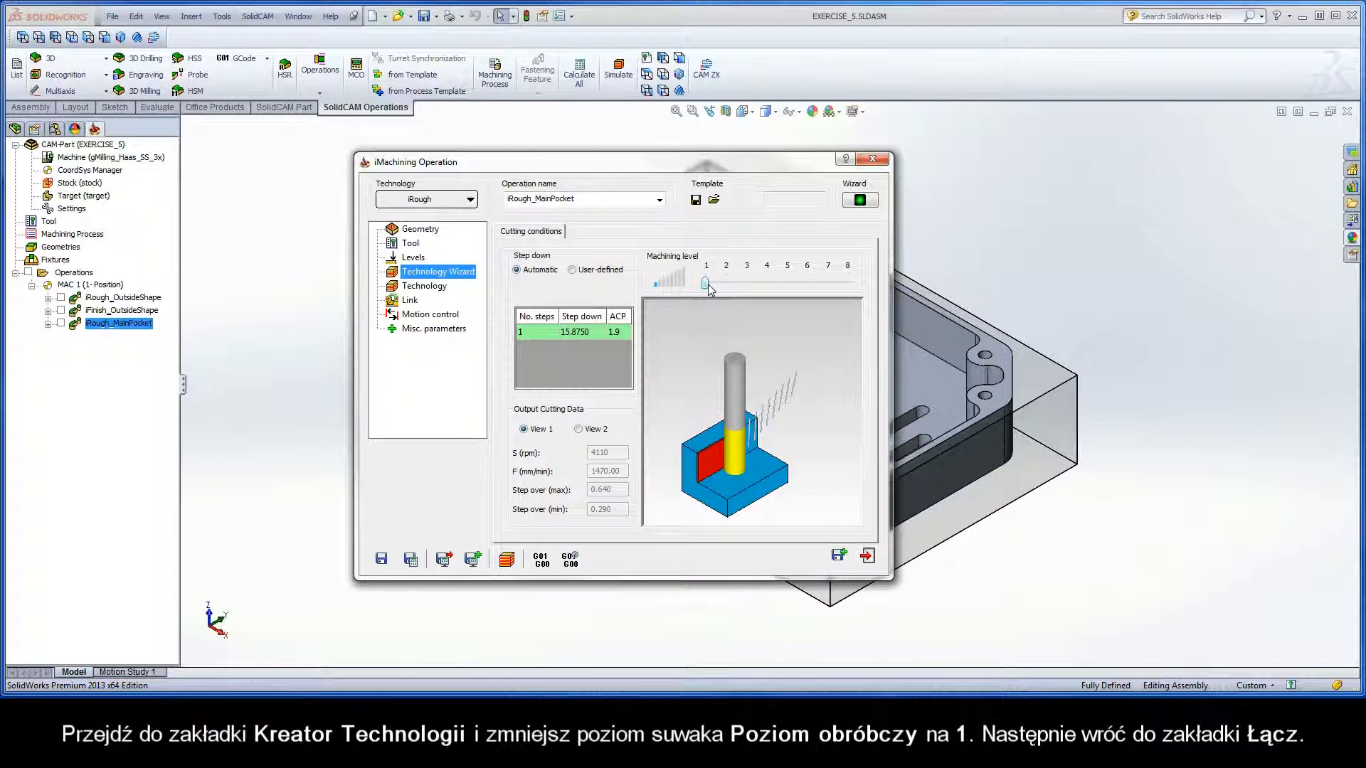
pyautogui.click(412, 303)
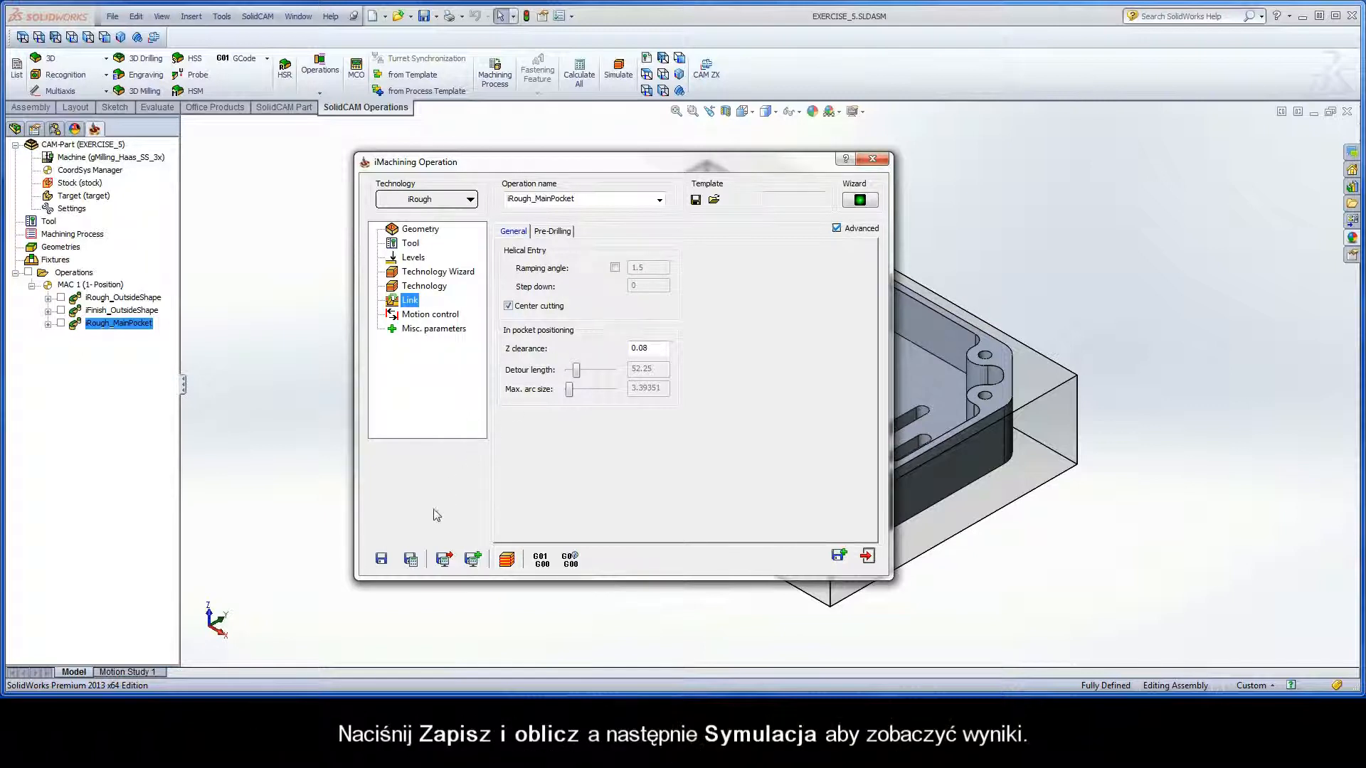
pyautogui.click(410, 559)
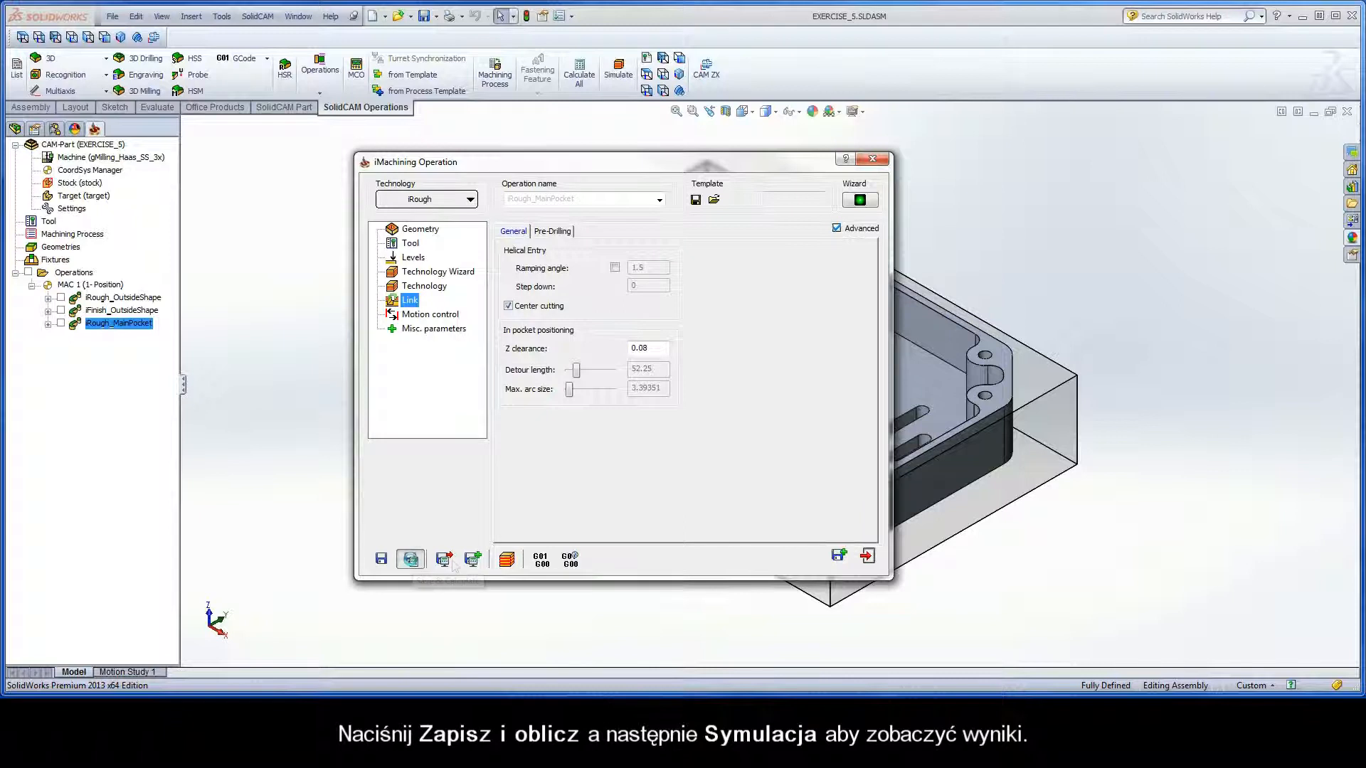
# Play the Host CAD simulation of the level 1 pocket roughing, speed it up after the helical entry, and exit the simulation.
pyautogui.click(507, 561)
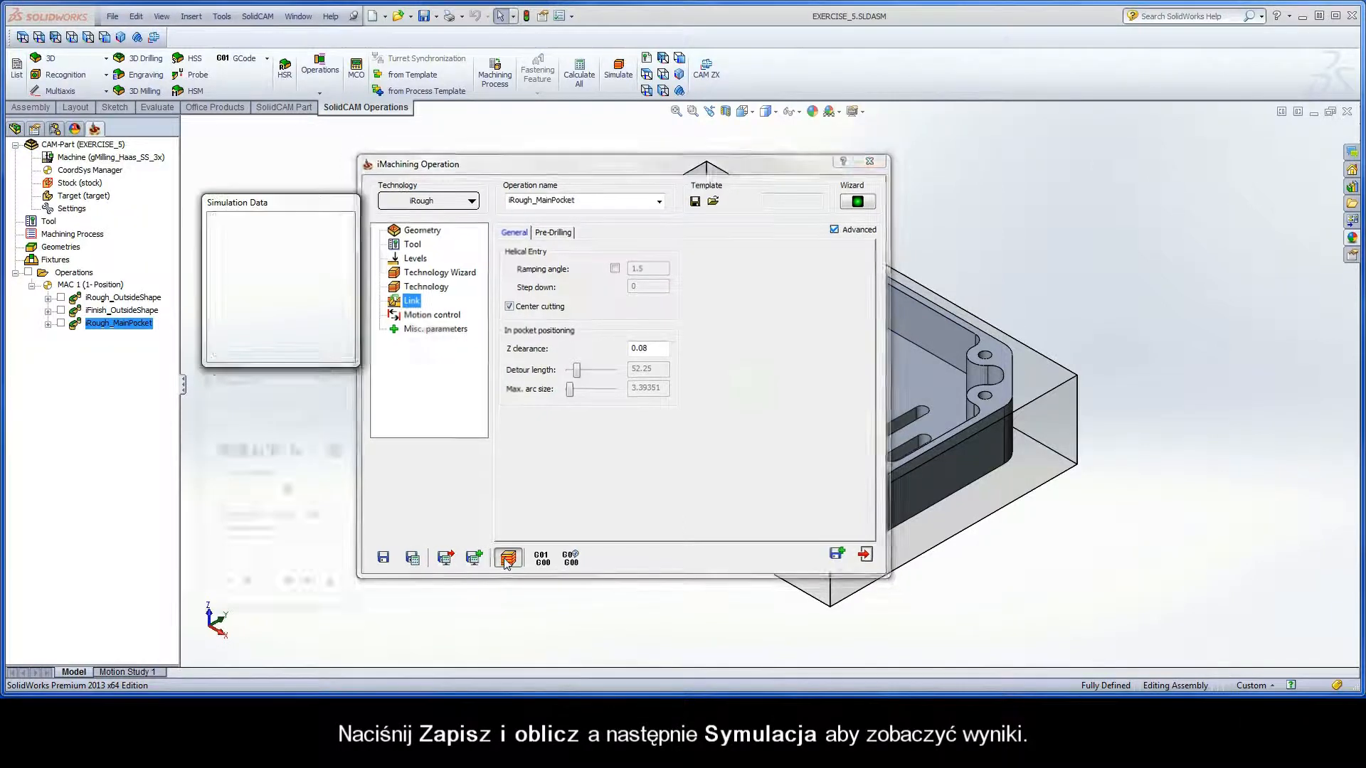
pyautogui.click(245, 594)
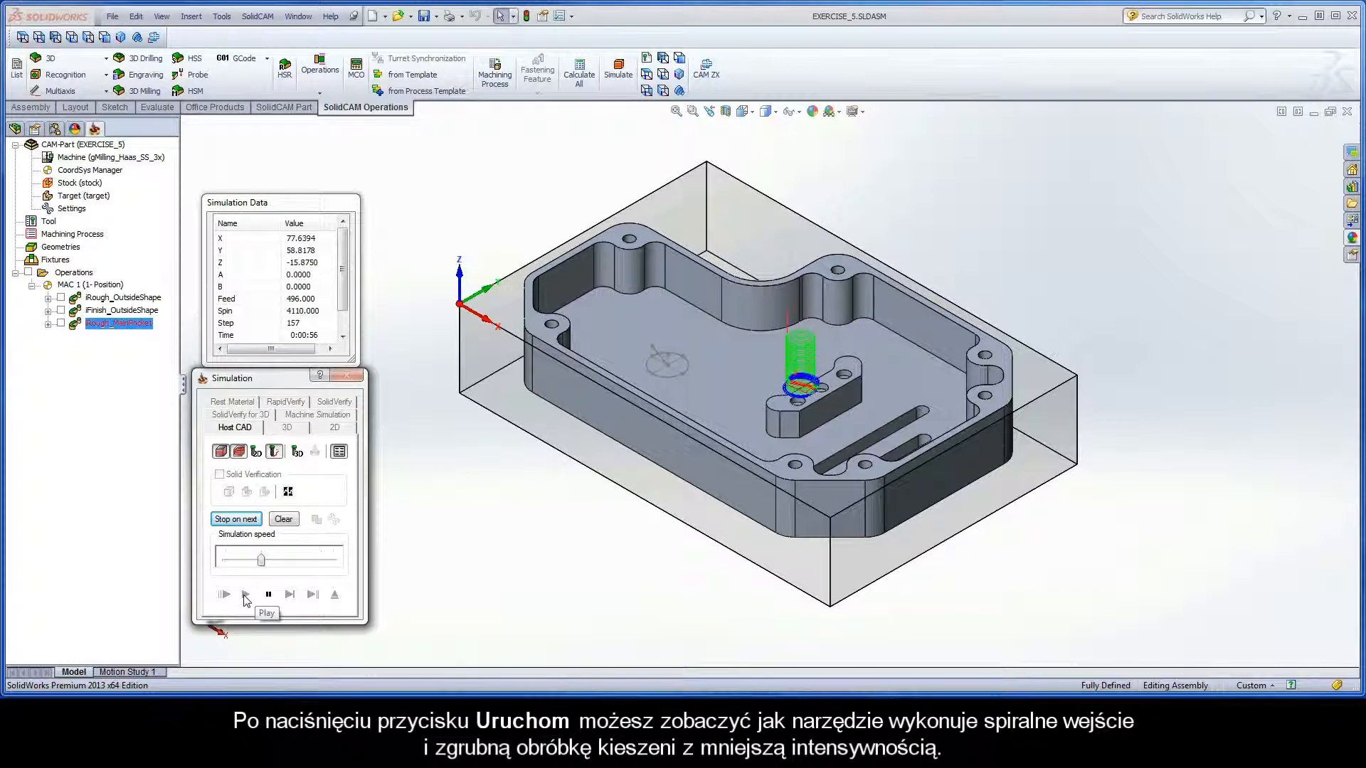
pyautogui.moveTo(261, 562); pyautogui.dragTo(336, 565)
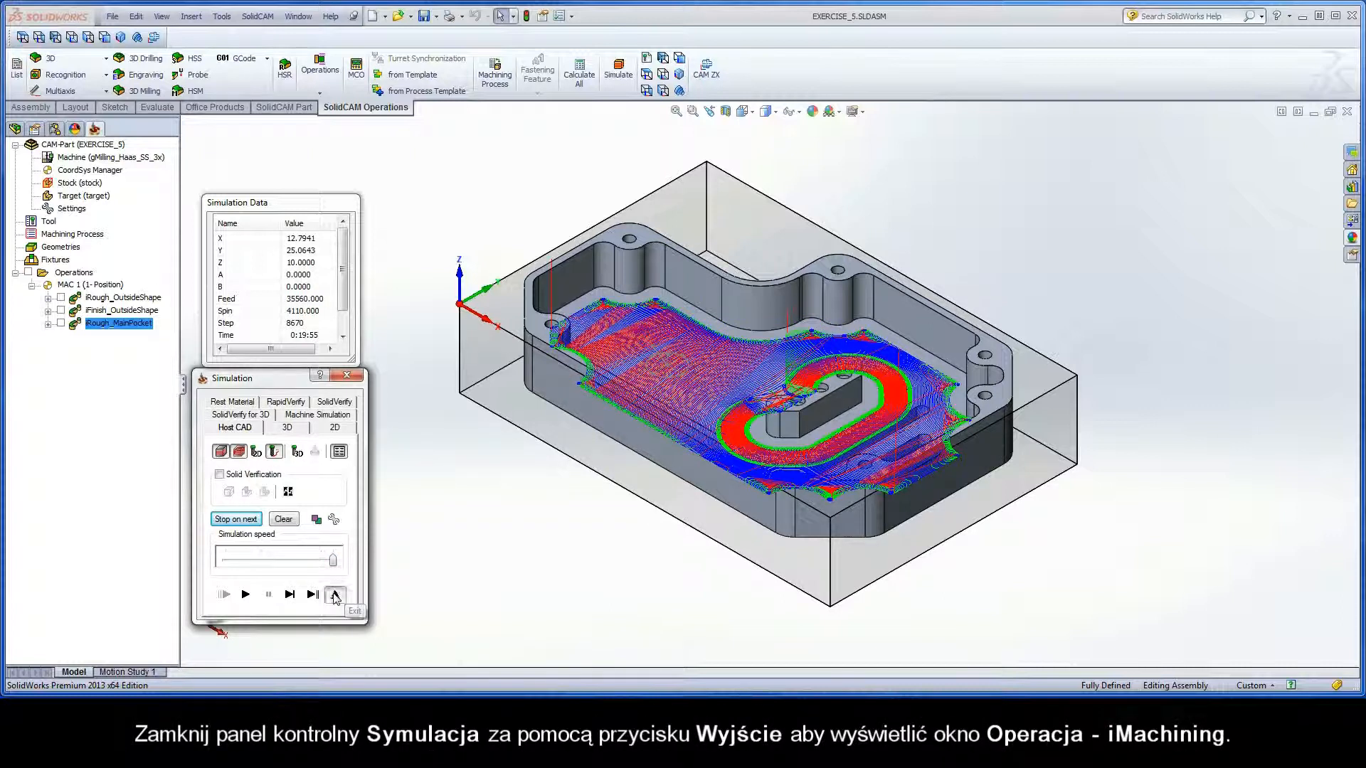
pyautogui.click(334, 594)
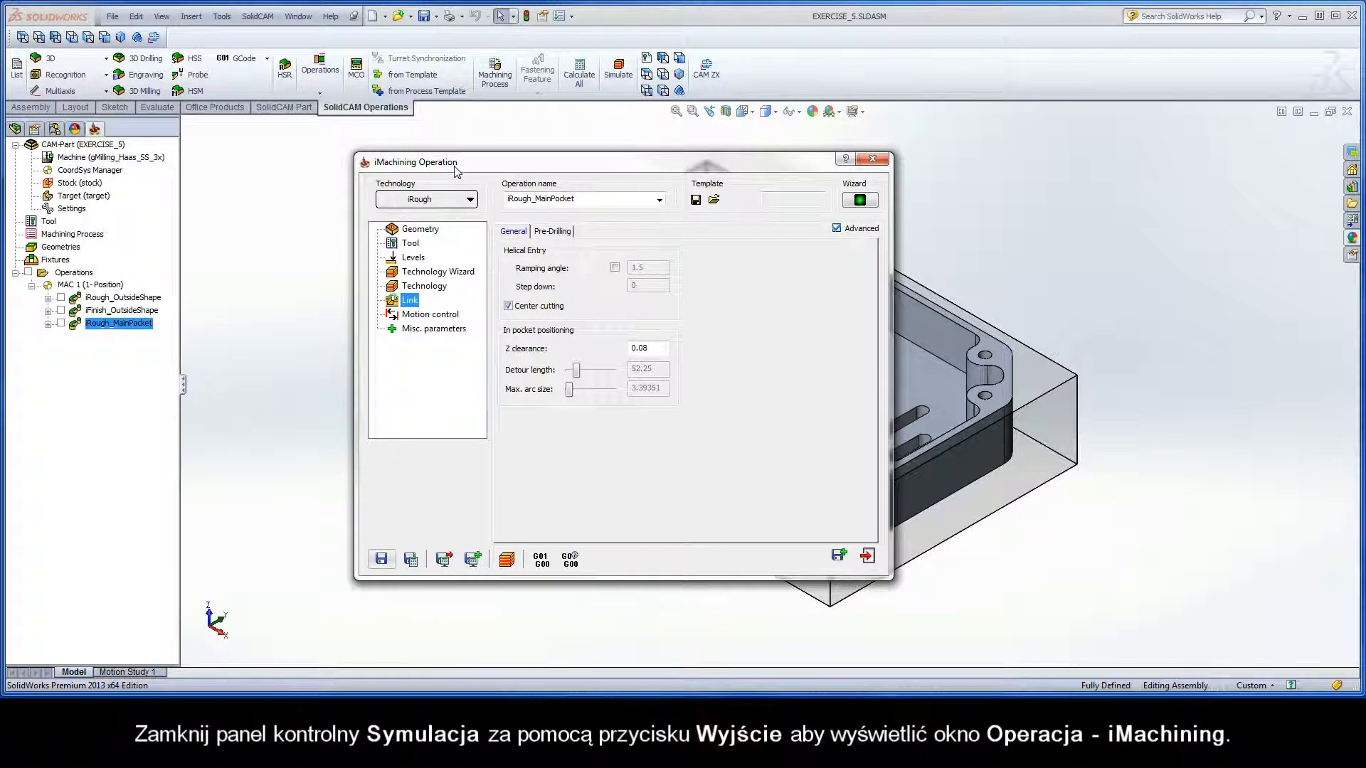
# Raise the machining level of the main pocket roughing to 8, check its ramping angle, and save and calculate the operation.
pyautogui.click(433, 274)
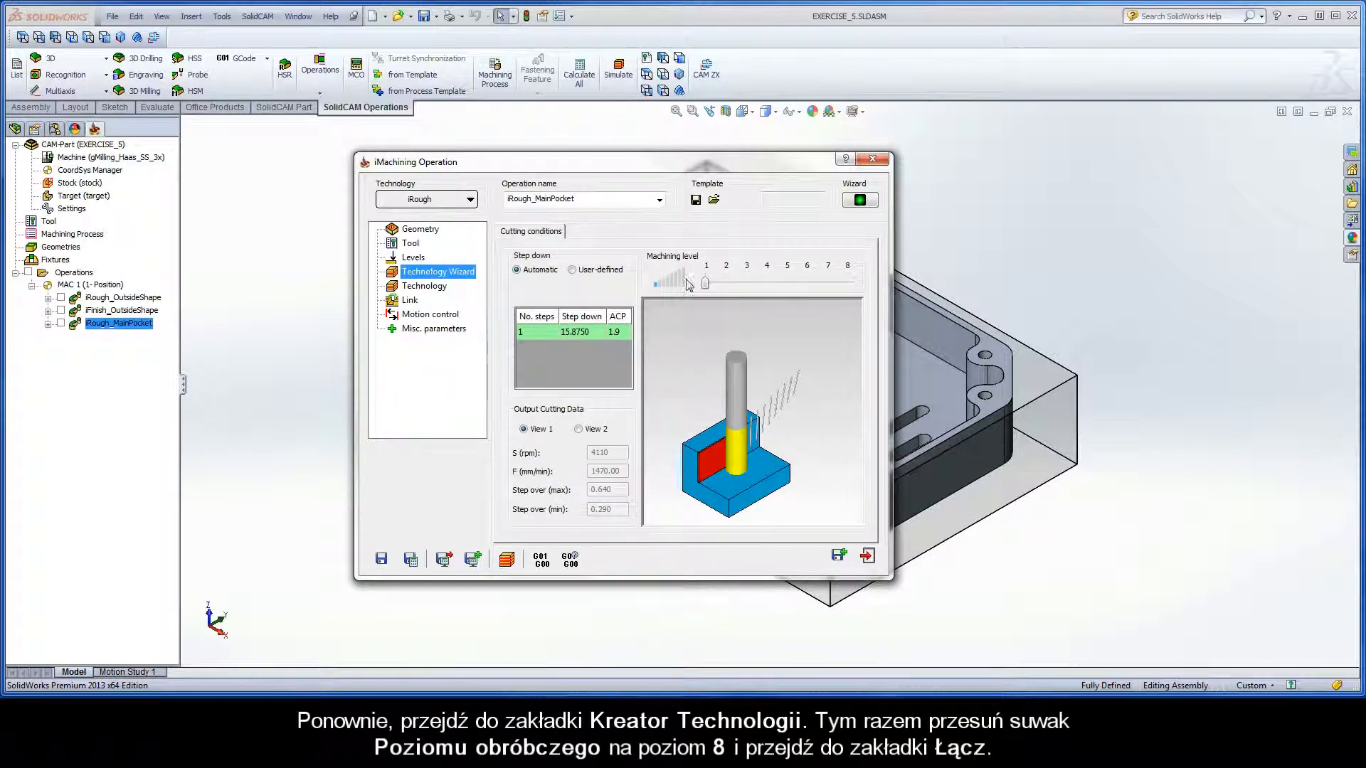
pyautogui.moveTo(703, 282); pyautogui.dragTo(850, 284)
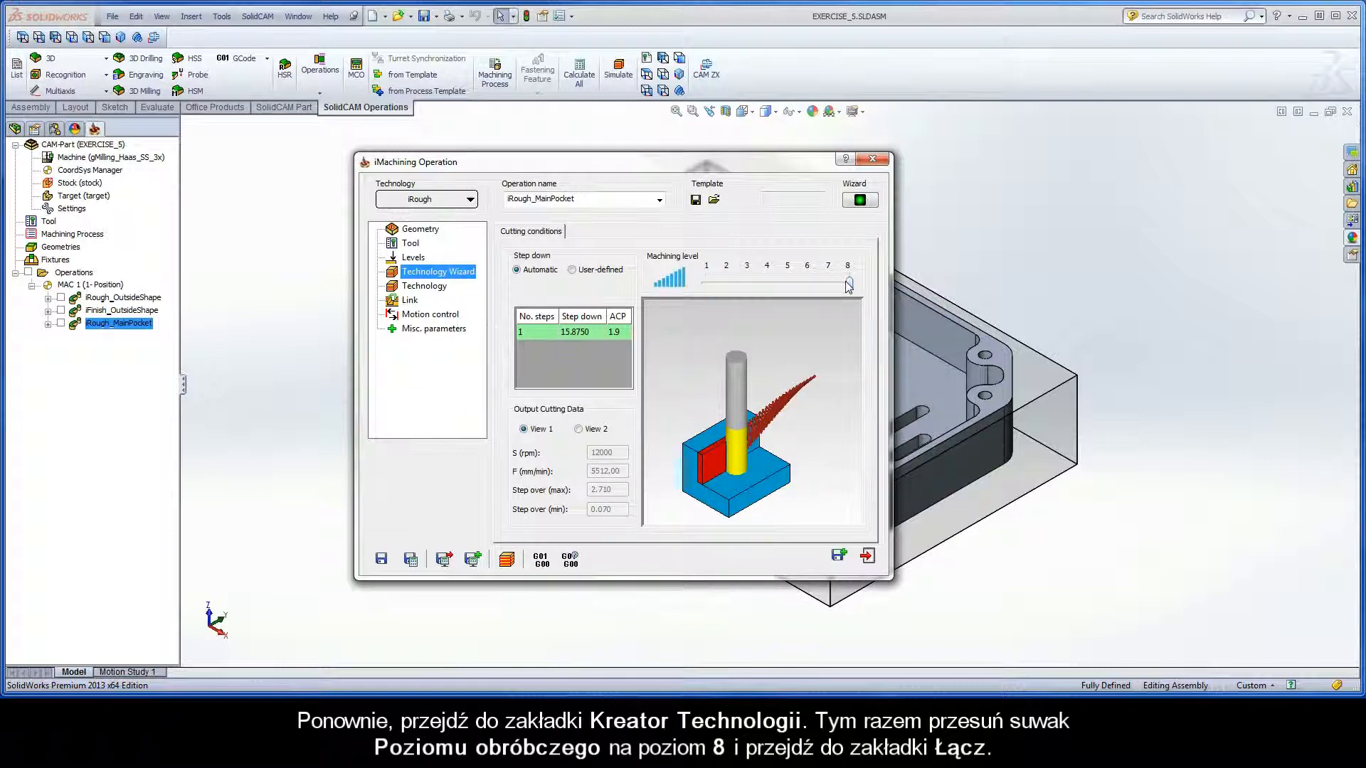
pyautogui.click(415, 304)
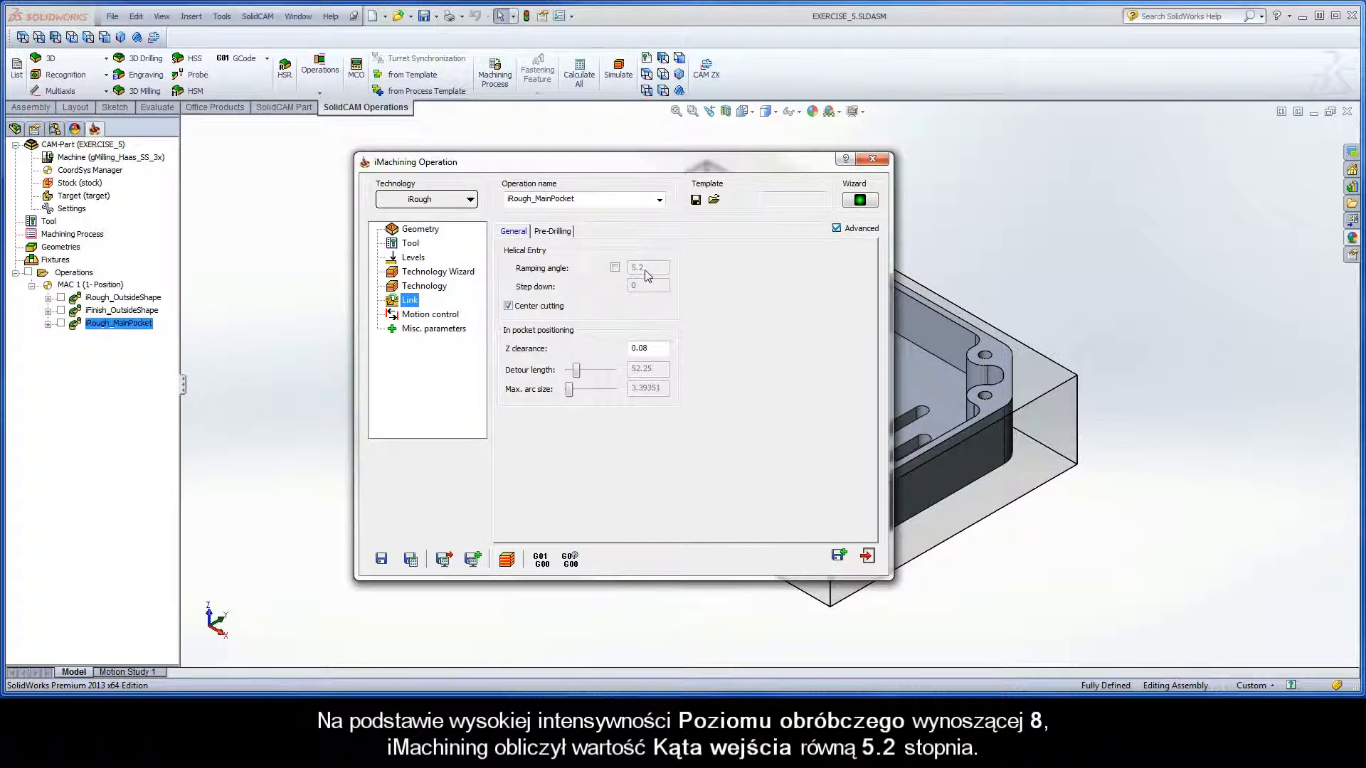
pyautogui.click(411, 559)
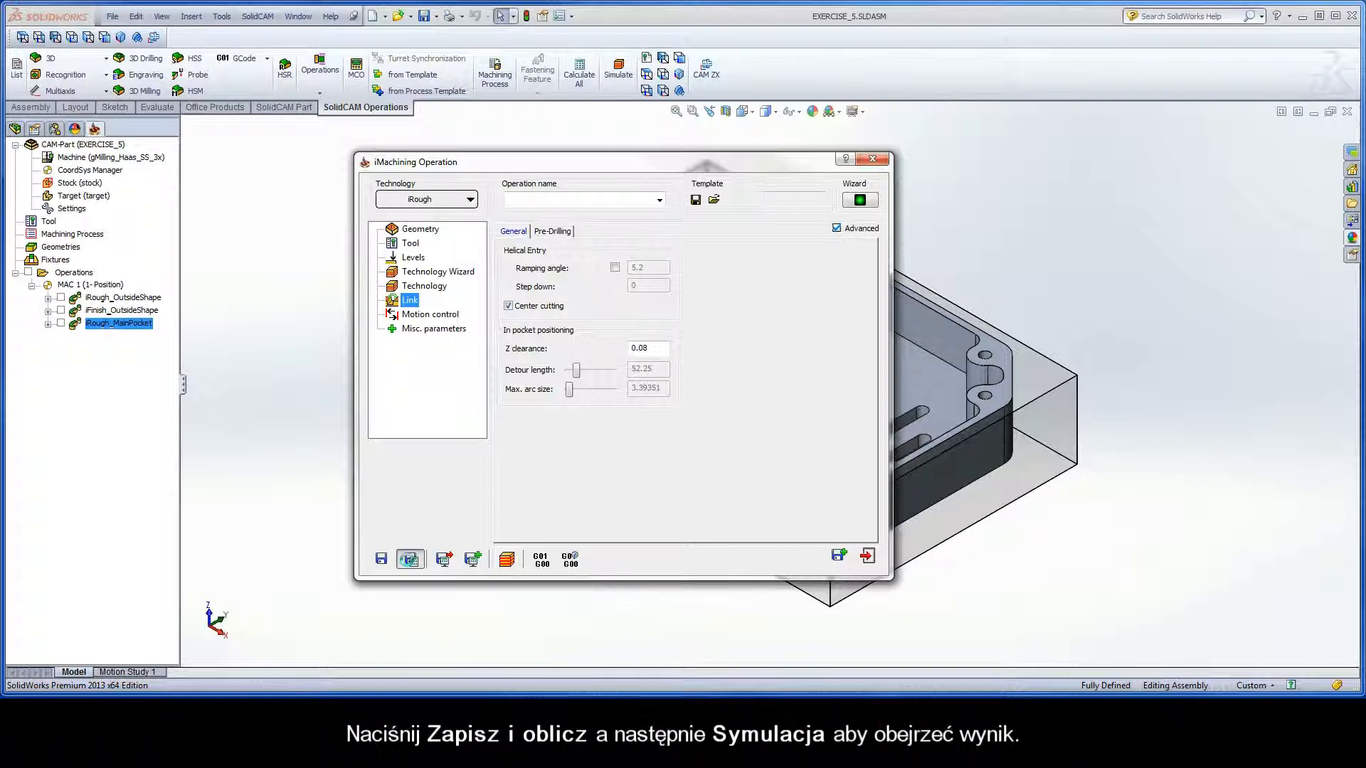
# Simulate the level 8 pocket roughing, playing the helical entry at medium speed and the rest at maximum speed, and exit.
pyautogui.click(506, 561)
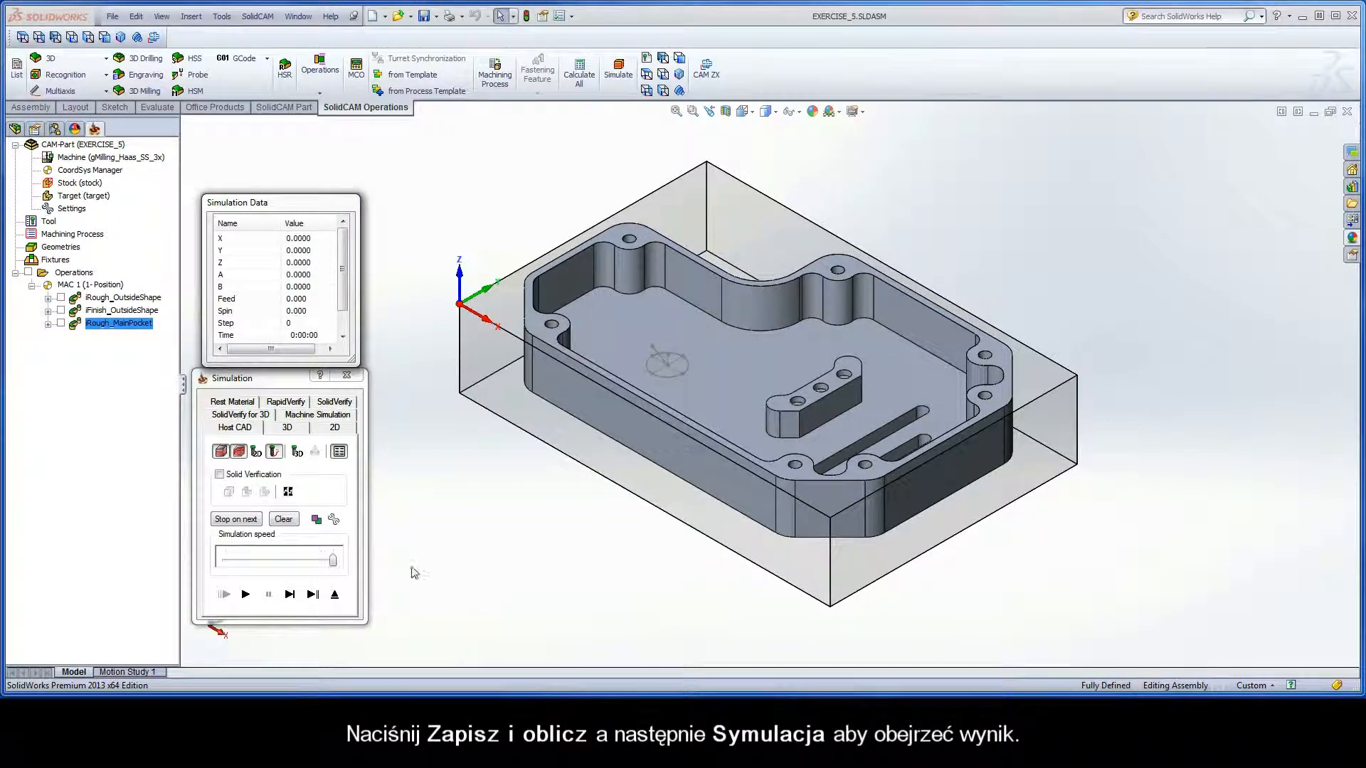
pyautogui.moveTo(333, 560); pyautogui.dragTo(261, 560)
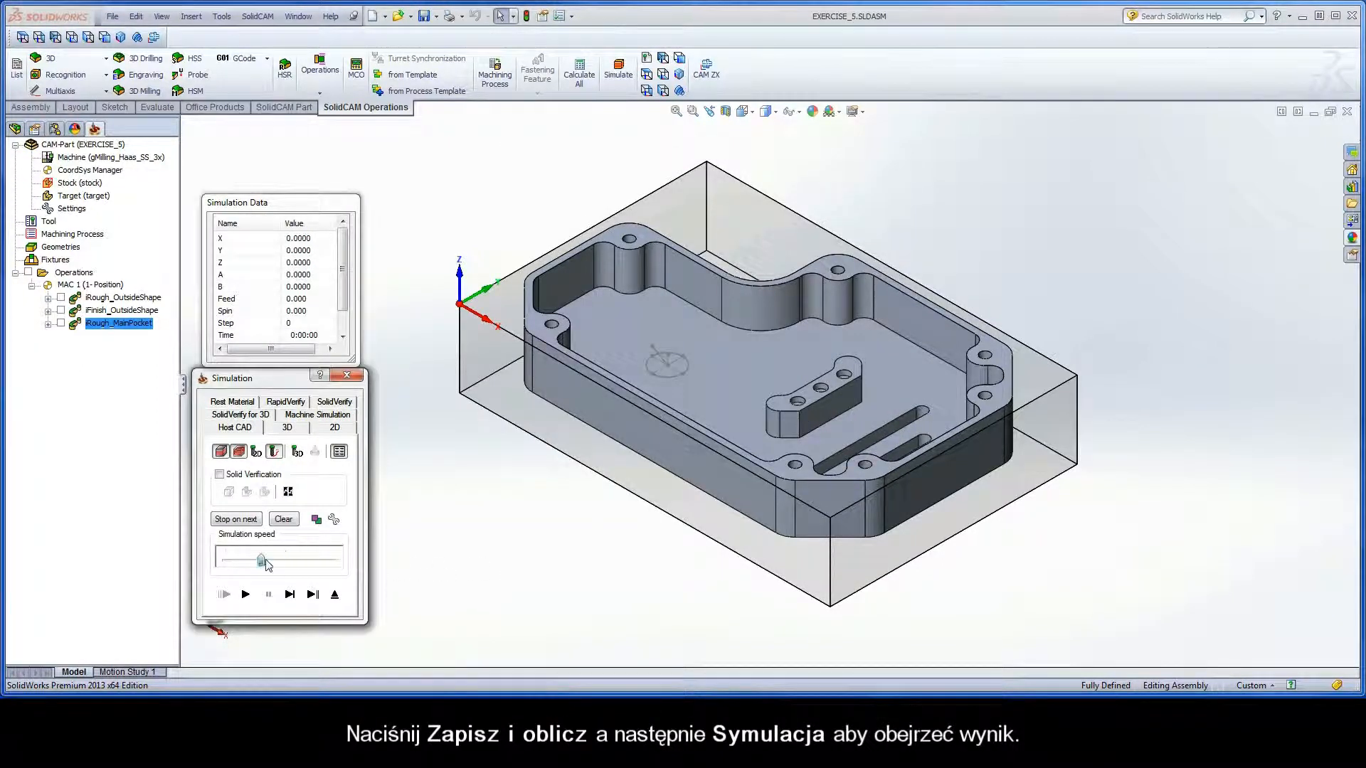
pyautogui.click(247, 596)
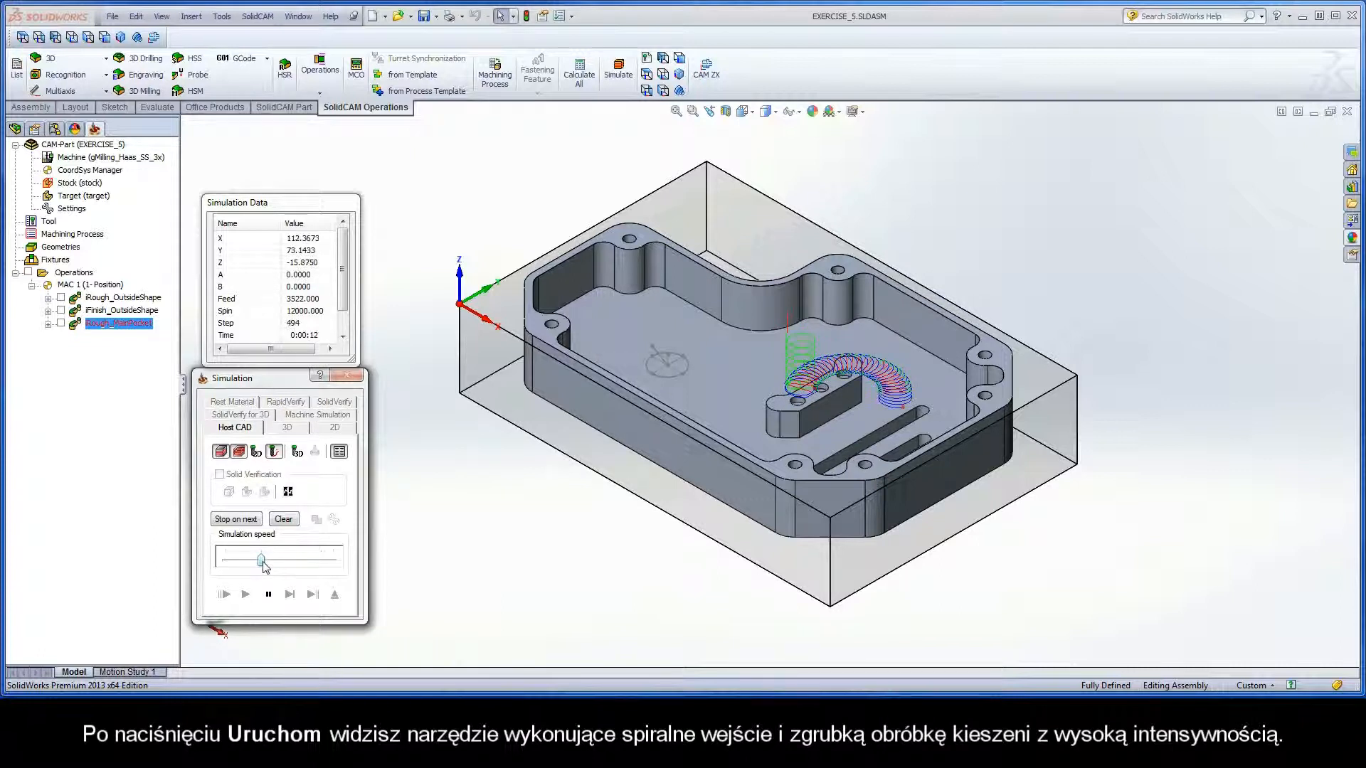
pyautogui.moveTo(262, 561); pyautogui.dragTo(333, 561)
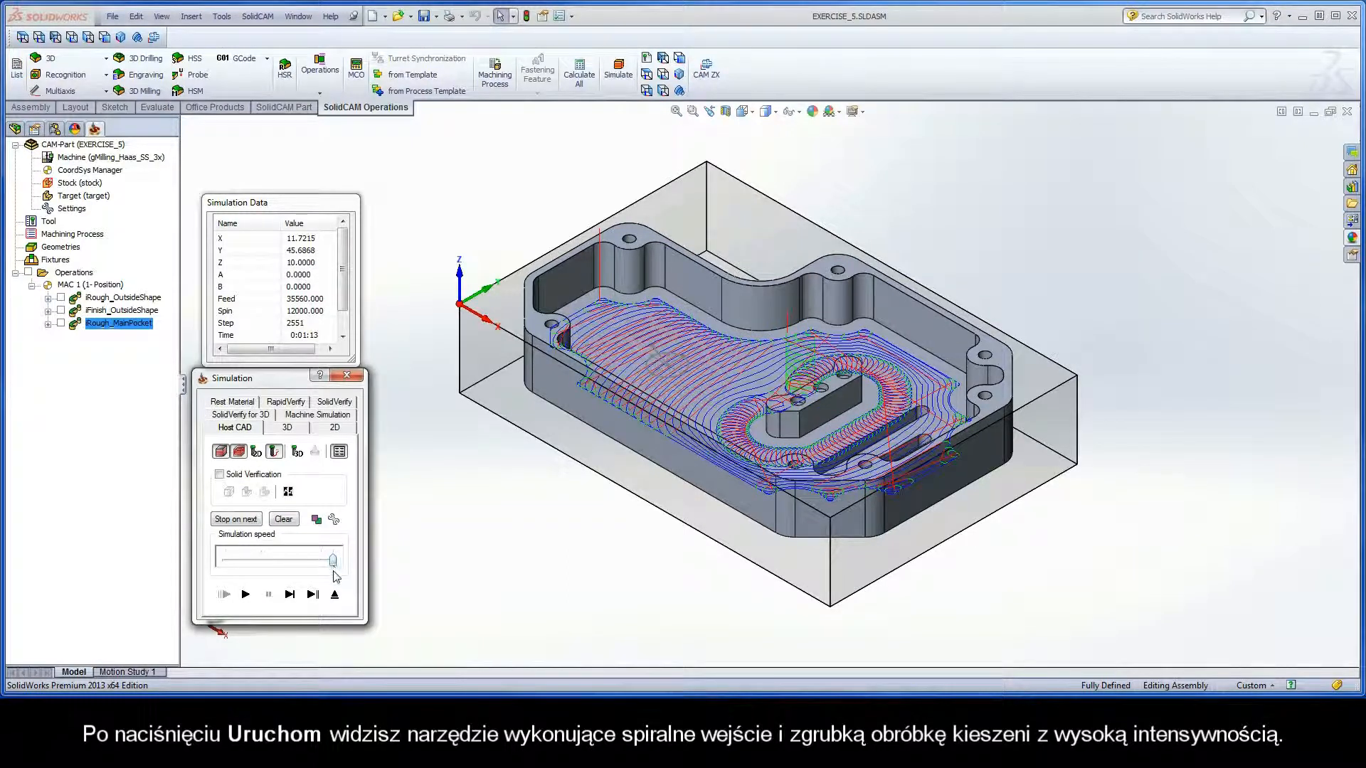
pyautogui.click(335, 594)
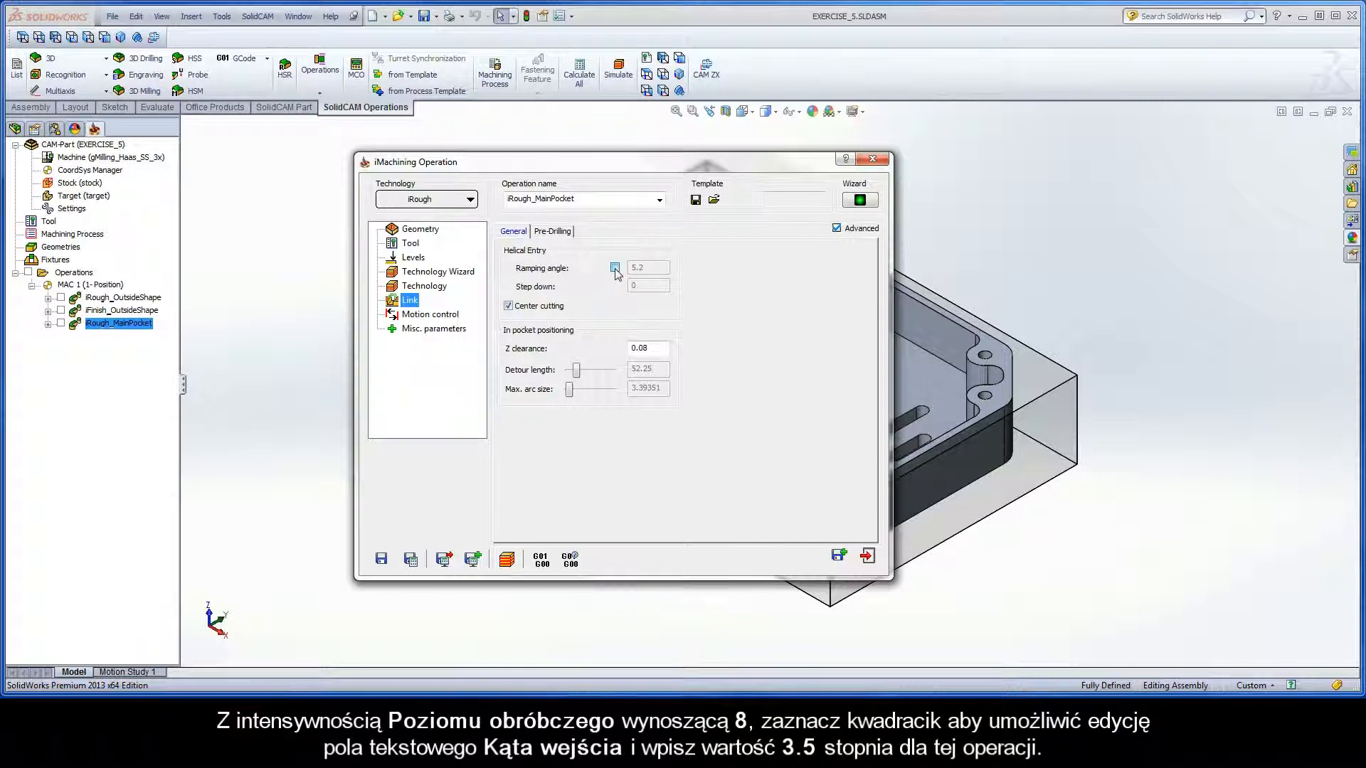
# Override the helical entry ramping angle with 3.5 degrees, and save and calculate the operation.
pyautogui.click(615, 267)
pyautogui.click(648, 269)
pyautogui.moveTo(648, 269); pyautogui.dragTo(627, 269)
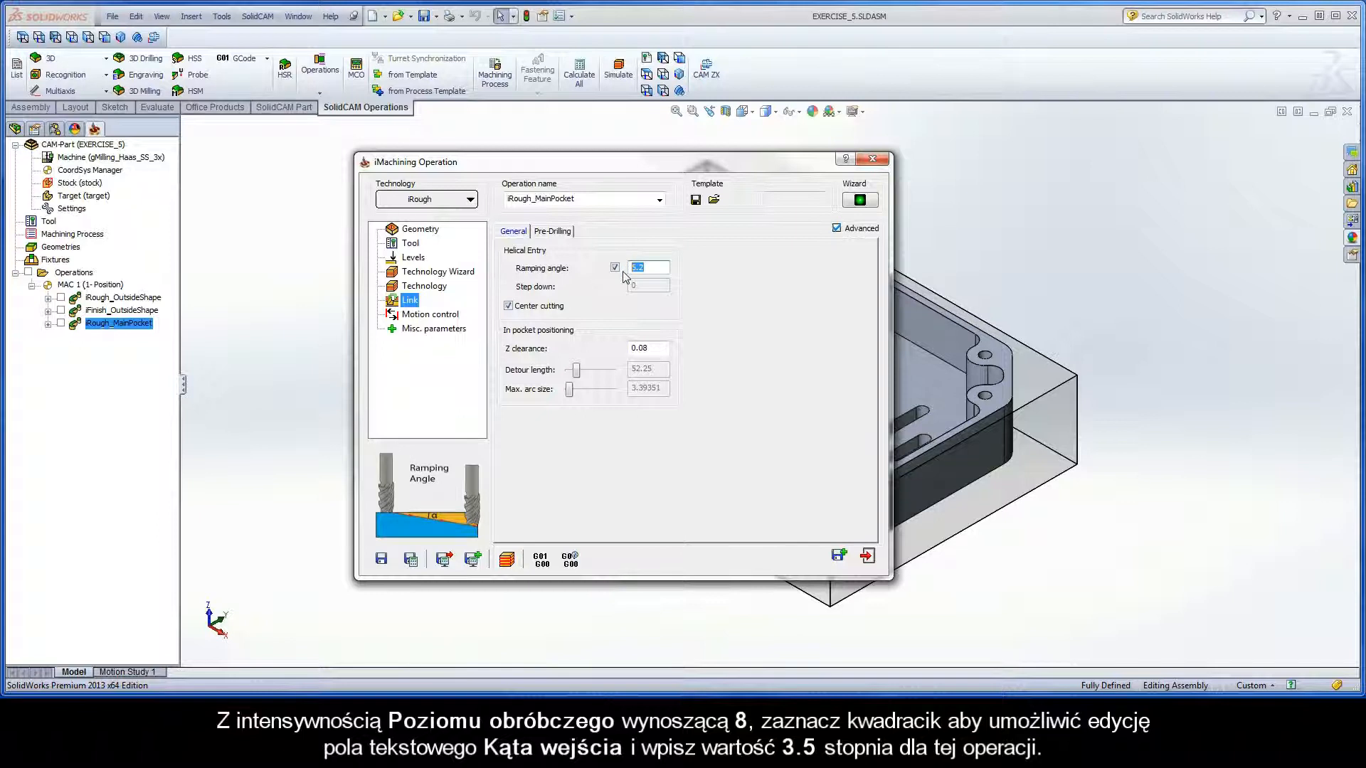
pyautogui.write('3.5')
pyautogui.click(412, 561)
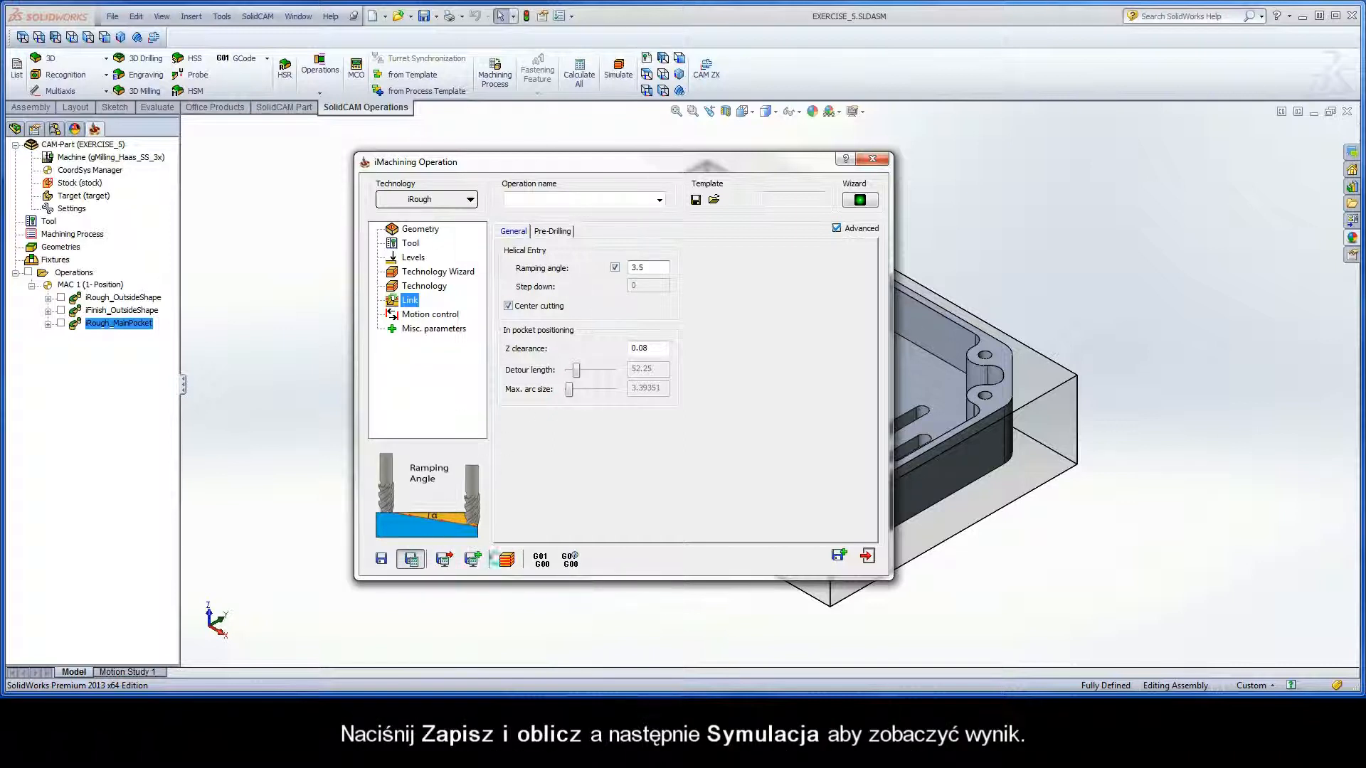
# Simulate the pocket roughing with the overridden ramping angle, slowing down for the helical entry, and exit the simulation.
pyautogui.click(508, 561)
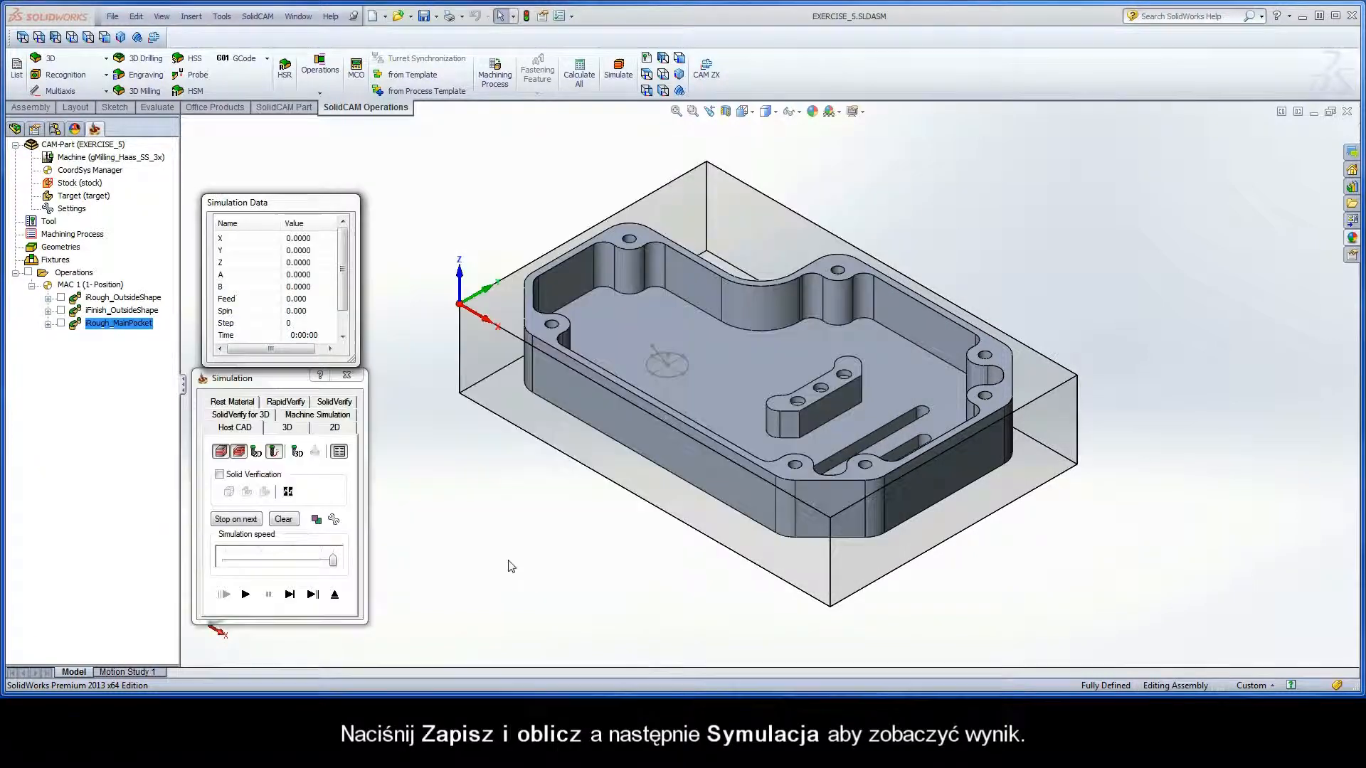
pyautogui.moveTo(338, 560); pyautogui.dragTo(262, 562)
pyautogui.click(245, 594)
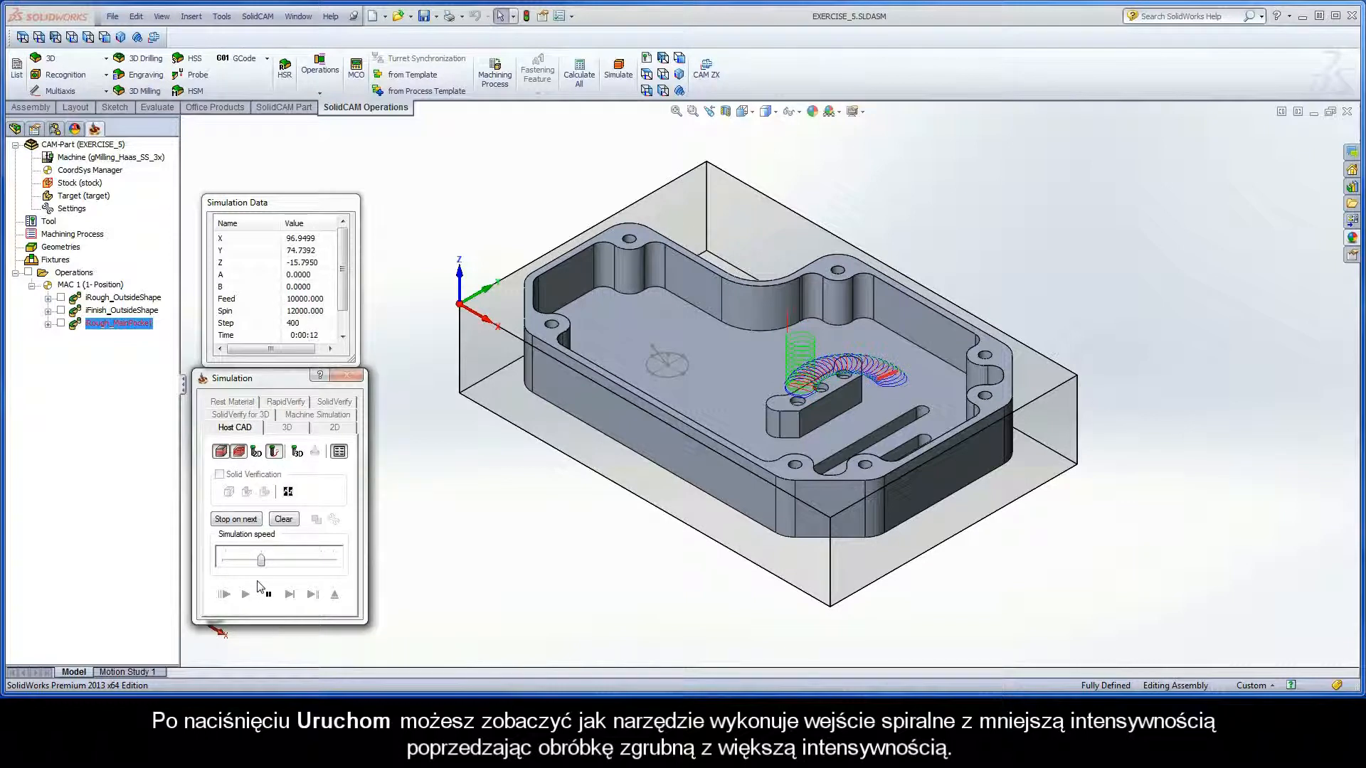
pyautogui.moveTo(261, 562); pyautogui.dragTo(334, 563)
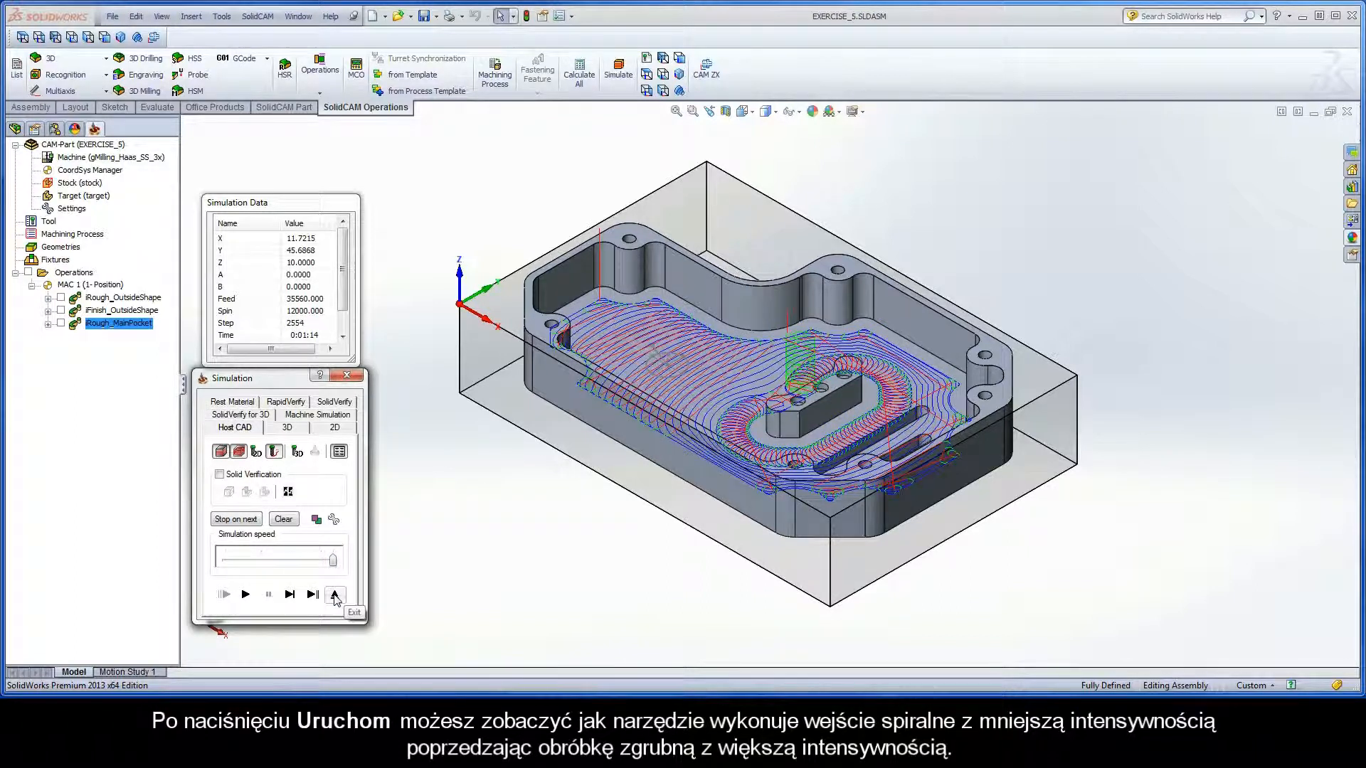
pyautogui.click(335, 595)
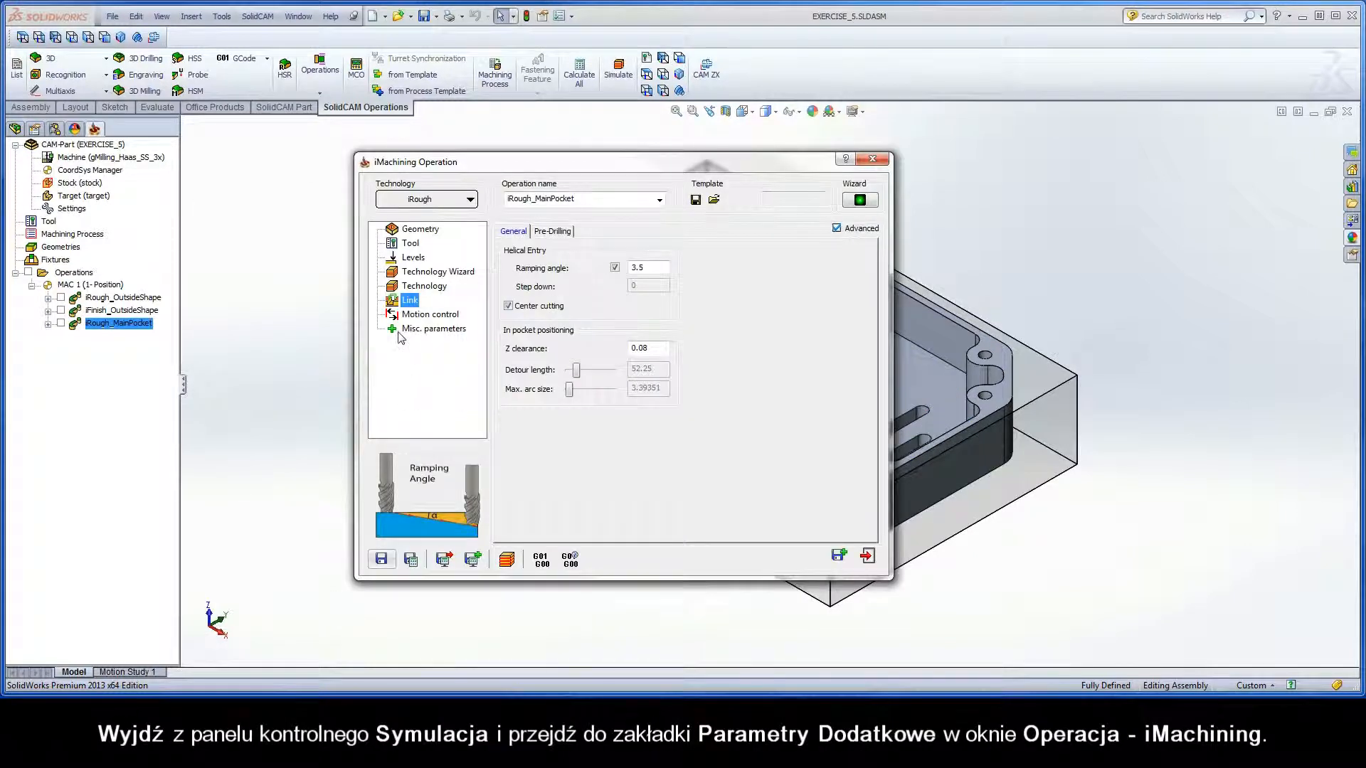
# Turn on classic helical cutting conditions for the pocket operation and in the iMachining page of the part settings.
pyautogui.click(462, 332)
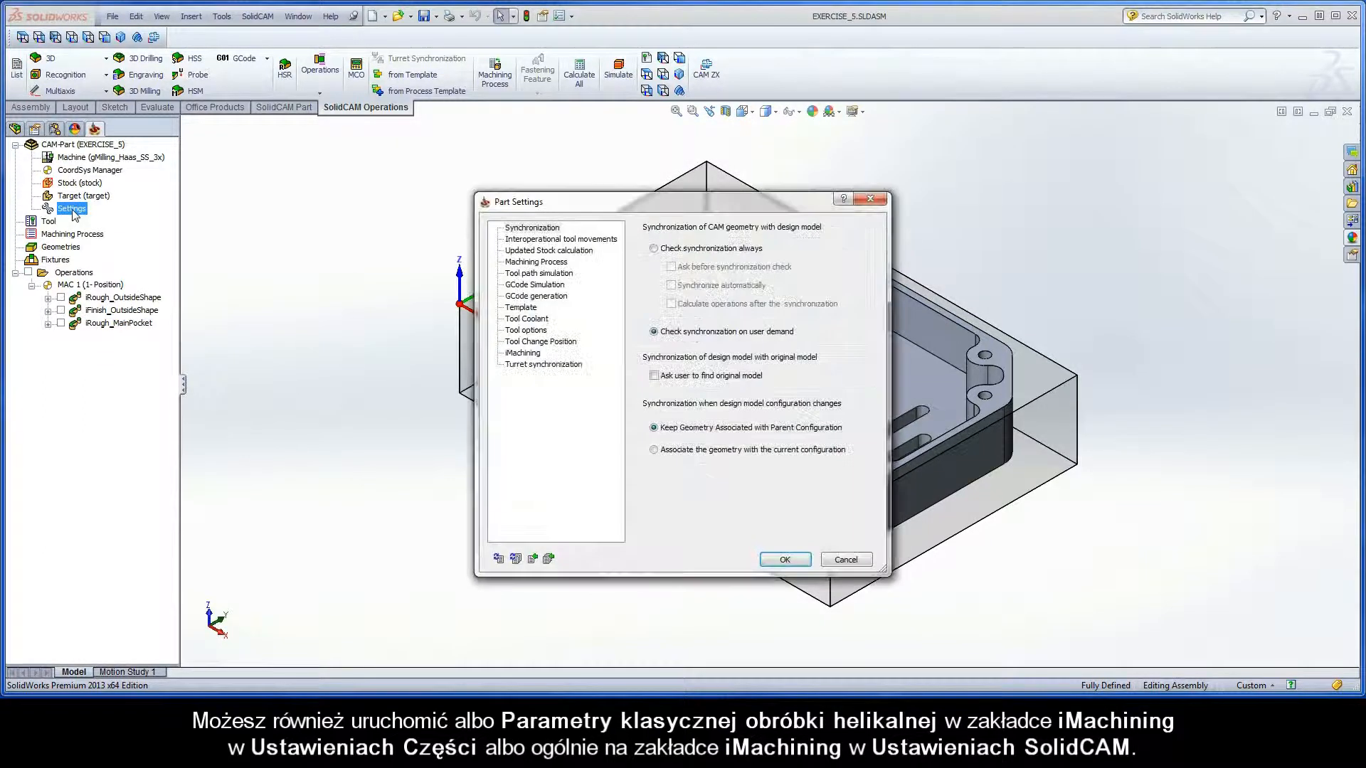
pyautogui.click(525, 353)
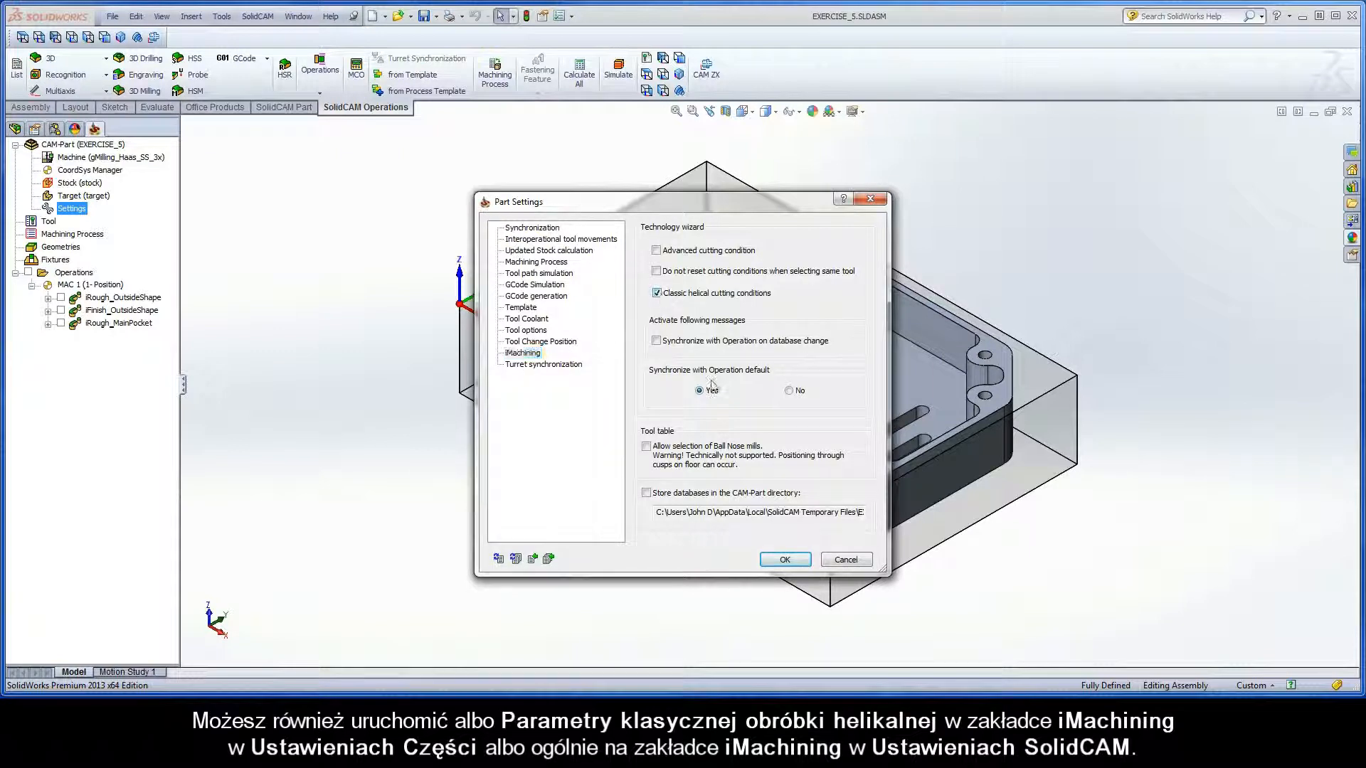
pyautogui.click(785, 560)
# Enable classic helical cutting conditions for iMachining in the general SolidCAM settings.
pyautogui.click(257, 16)
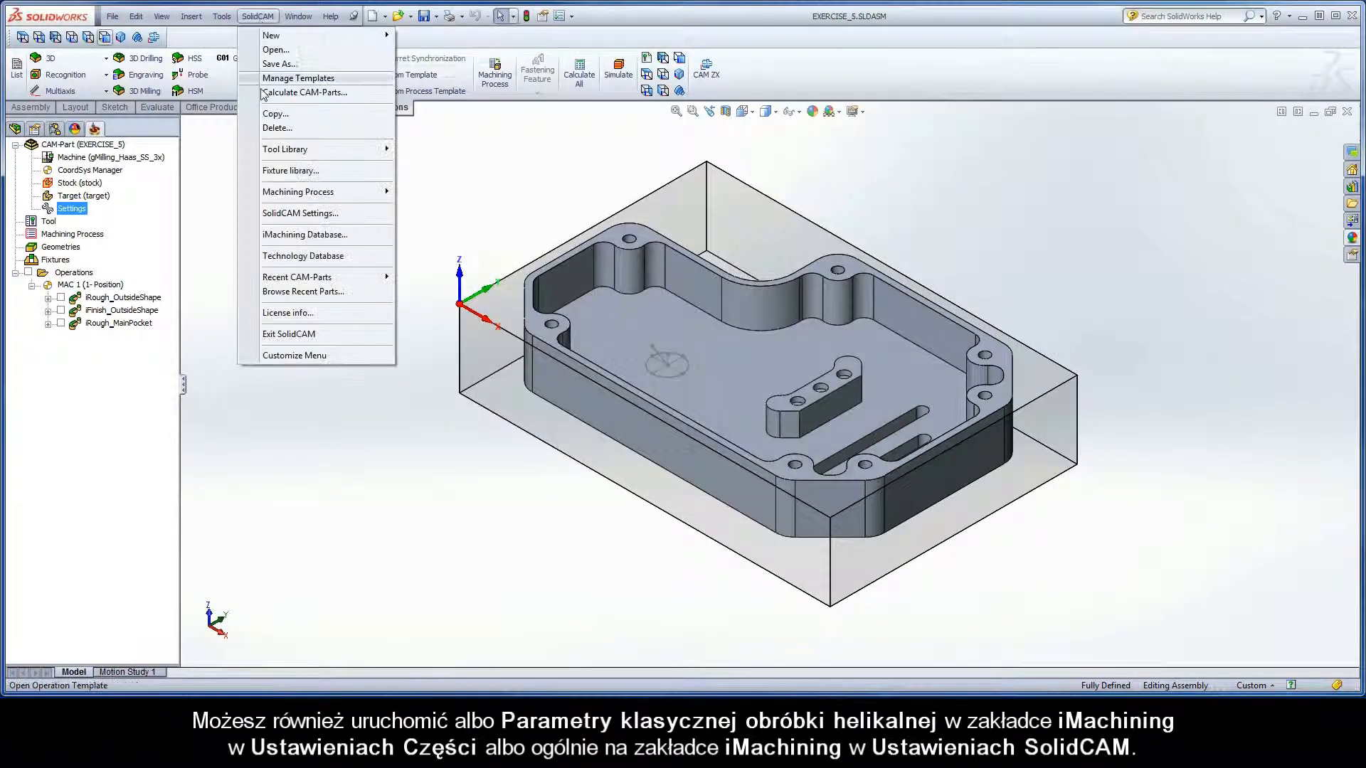
pyautogui.click(274, 213)
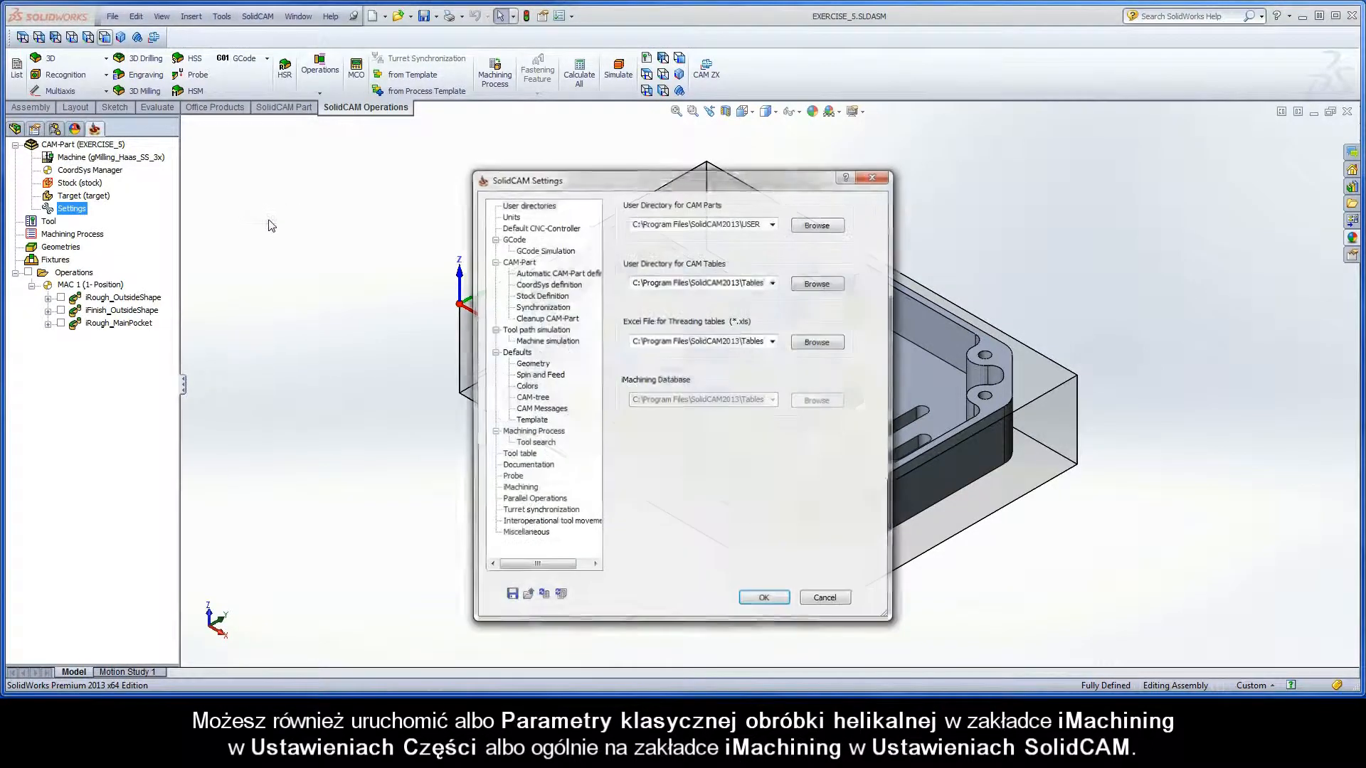
pyautogui.click(519, 489)
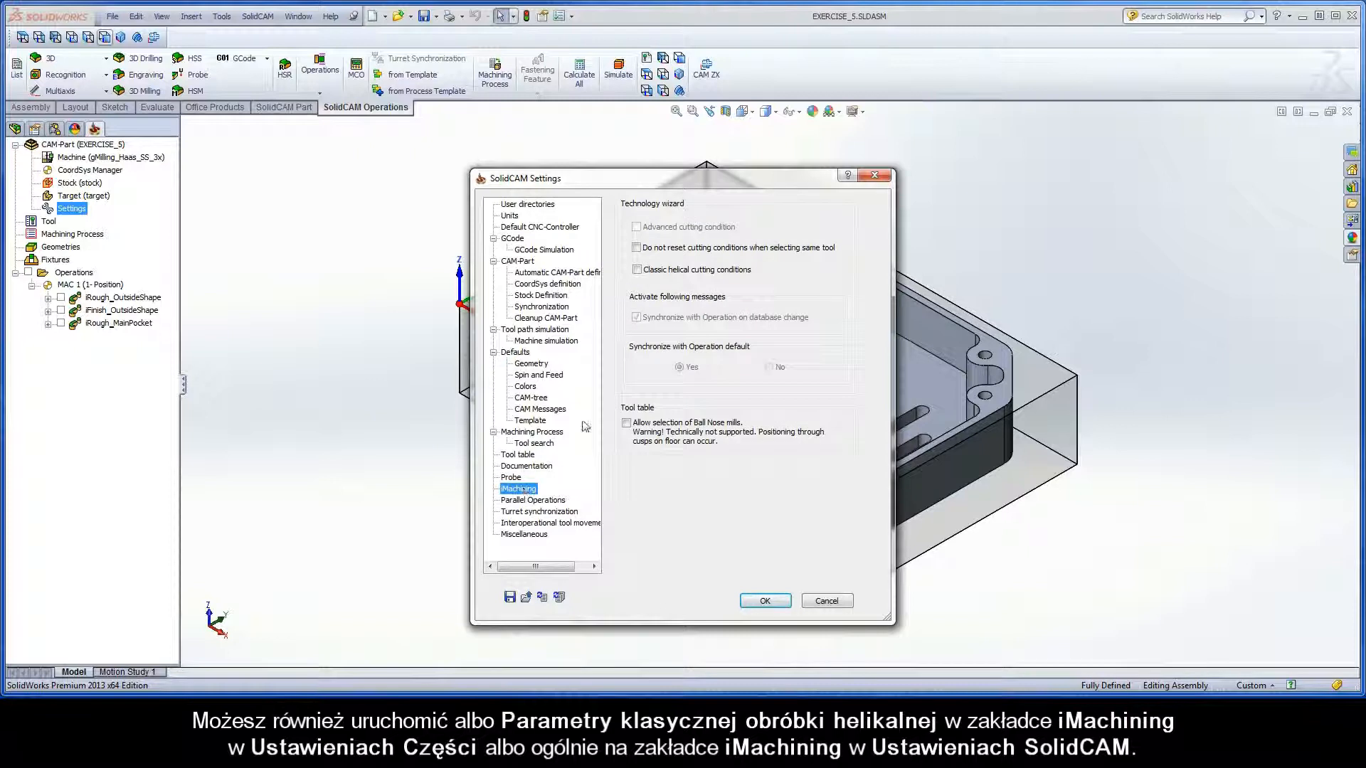
pyautogui.click(636, 269)
pyautogui.click(765, 601)
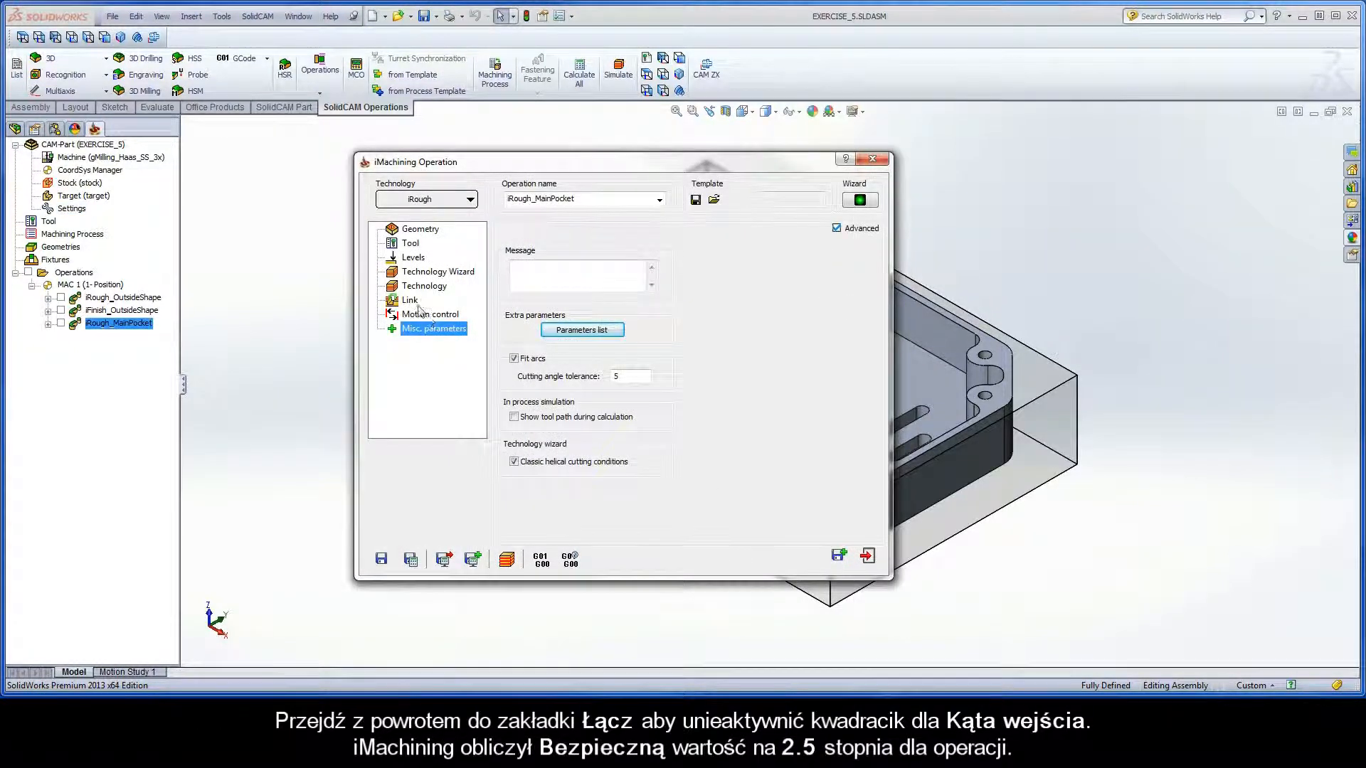
# Turn off the manual ramping angle override for the main pocket roughing and set its machining level to 6.
pyautogui.click(410, 300)
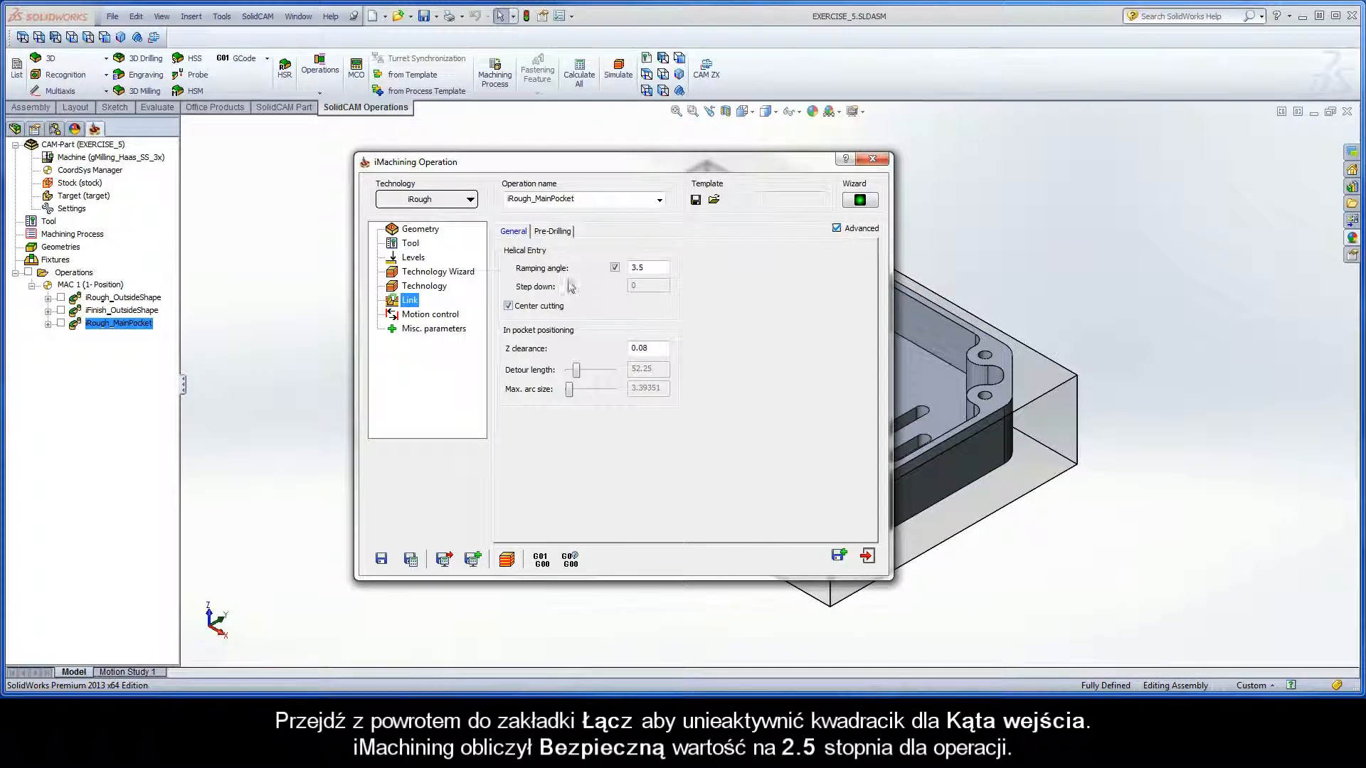
pyautogui.click(615, 268)
pyautogui.click(444, 274)
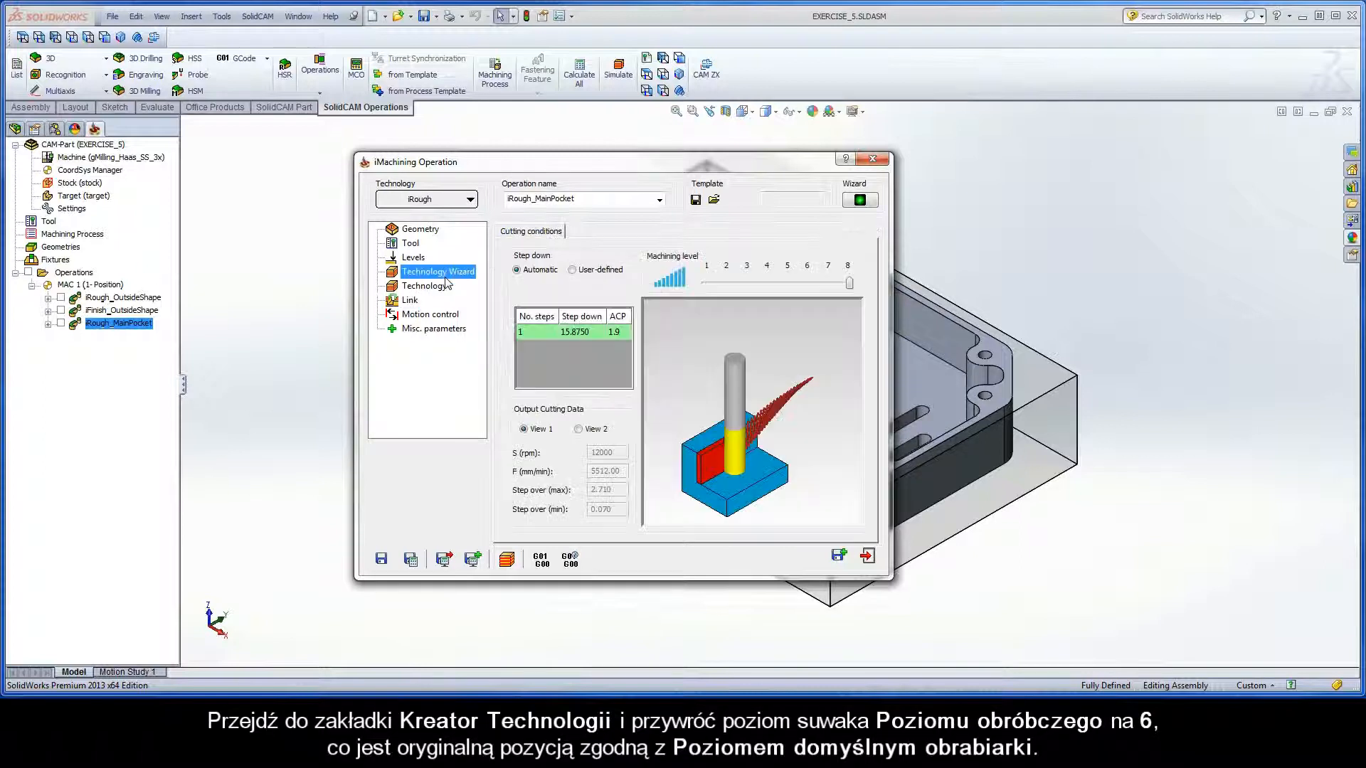
pyautogui.moveTo(850, 285); pyautogui.dragTo(809, 286)
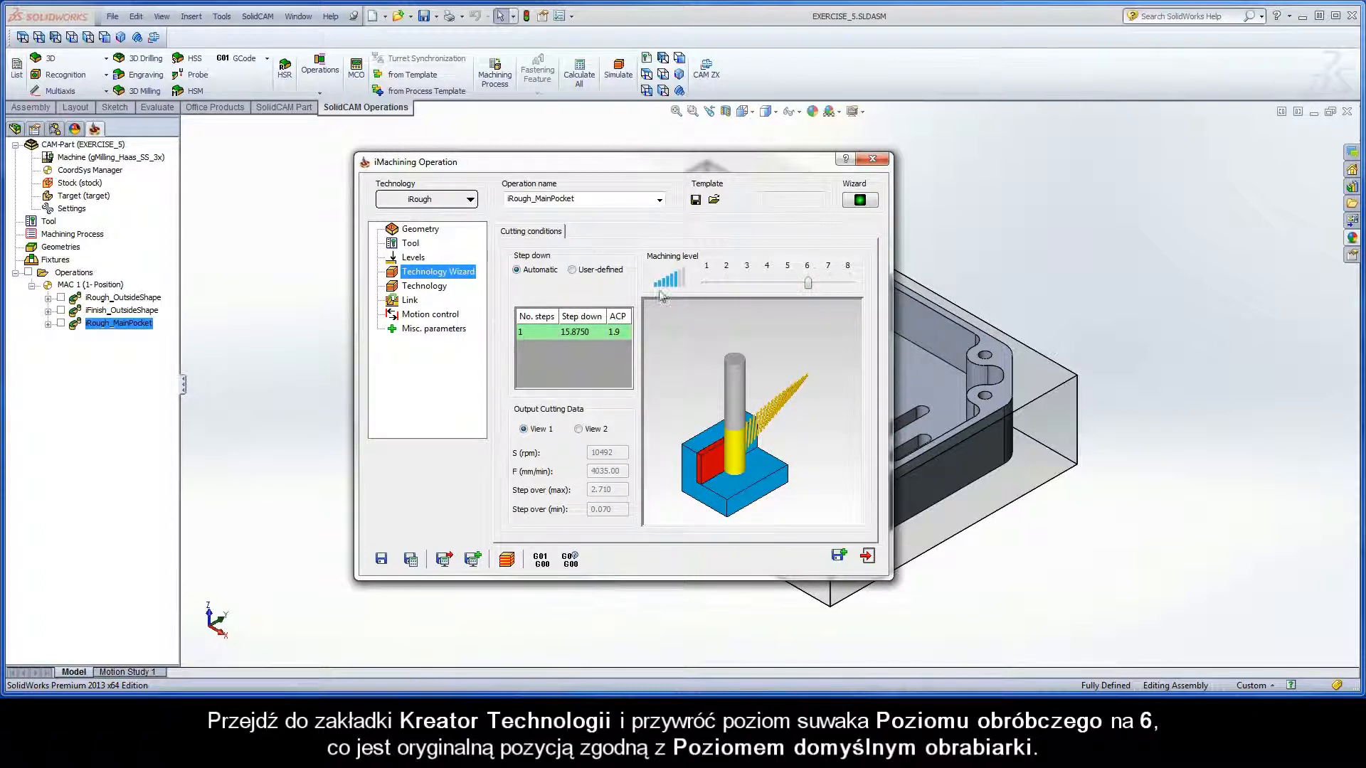
# Check the pocket operation's link settings, save and calculate it, and simulate it with the helical entry slowed and the roughing at full speed.
pyautogui.click(410, 301)
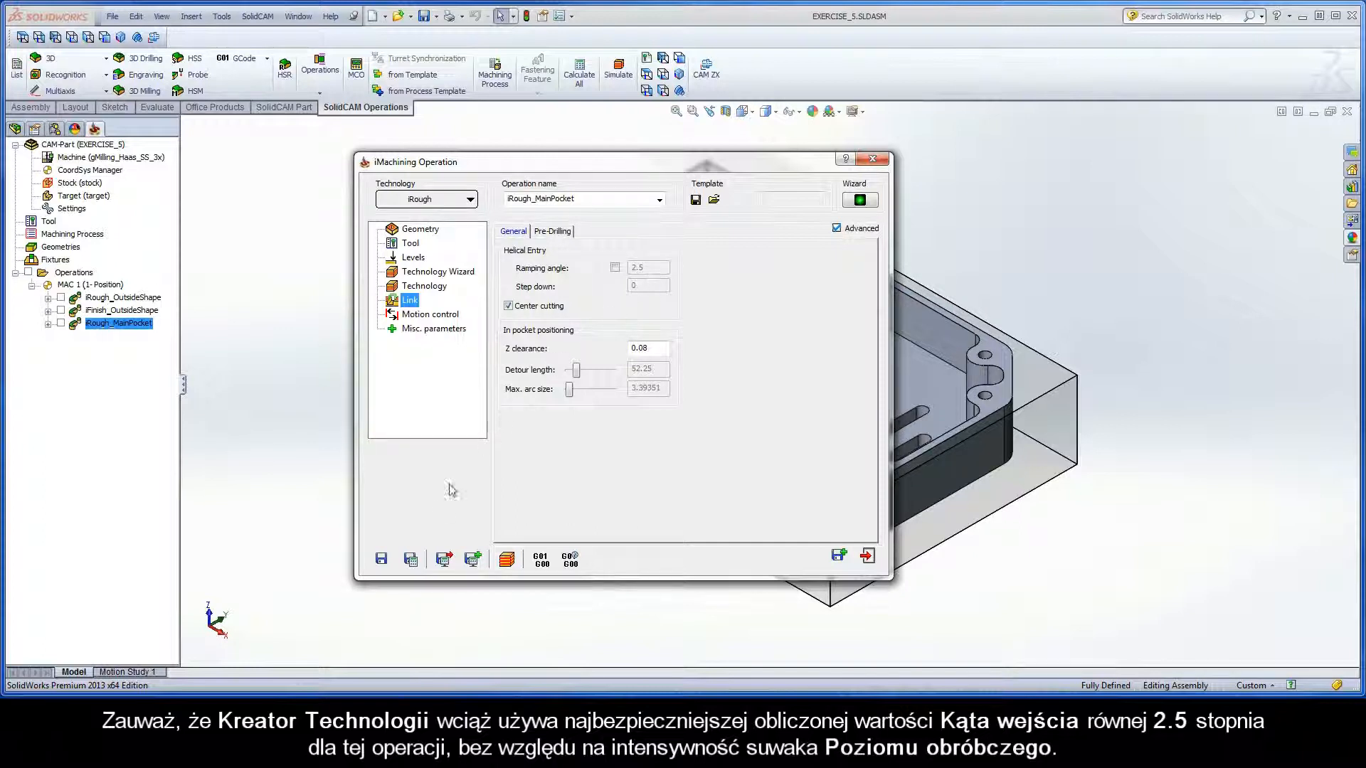
pyautogui.click(411, 562)
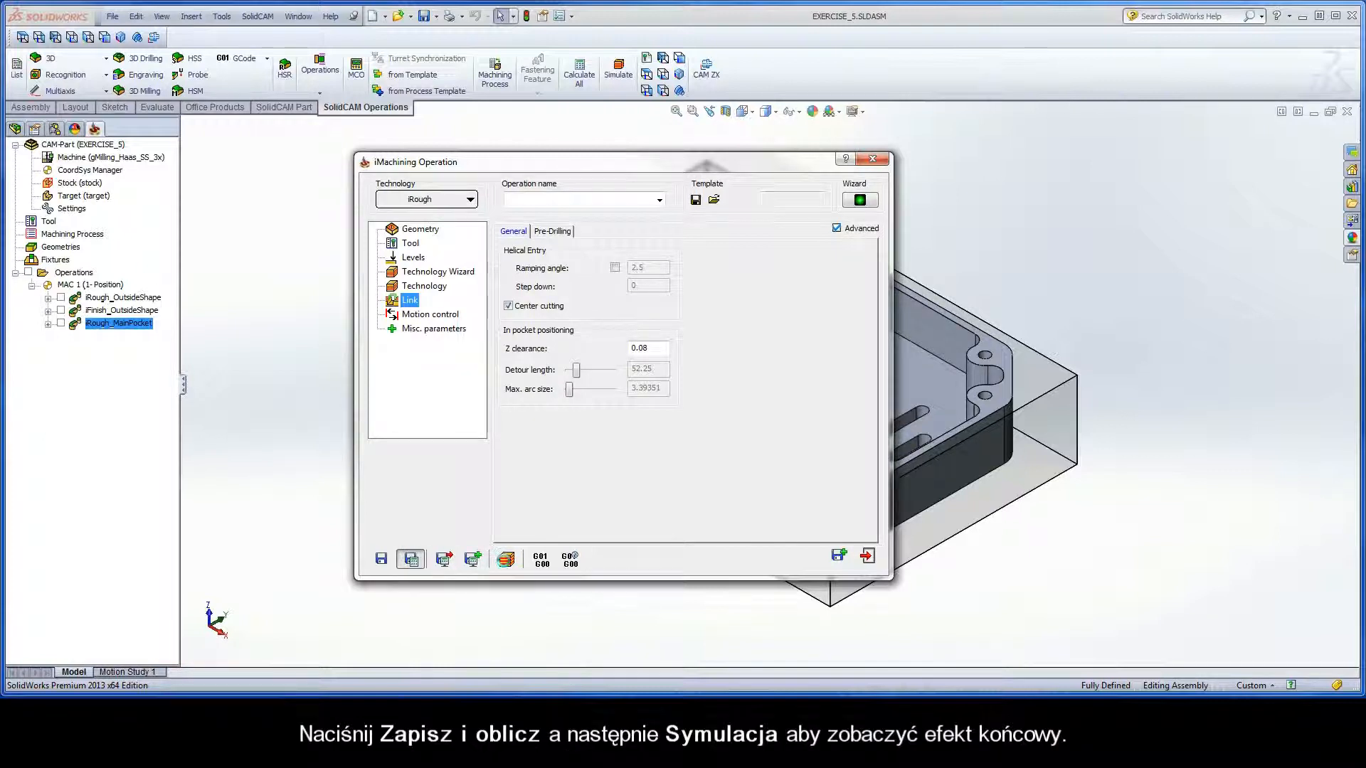
pyautogui.click(506, 561)
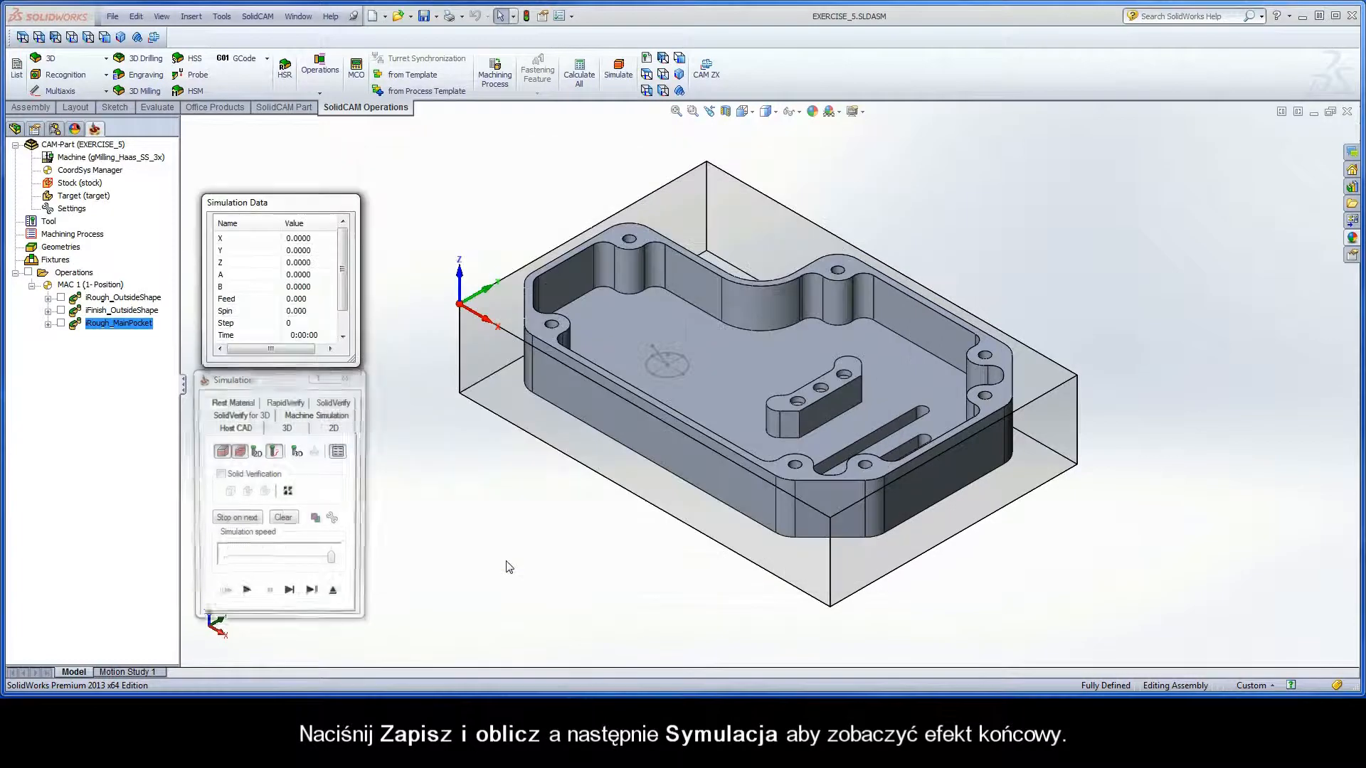
pyautogui.moveTo(333, 560); pyautogui.dragTo(263, 564)
pyautogui.click(246, 595)
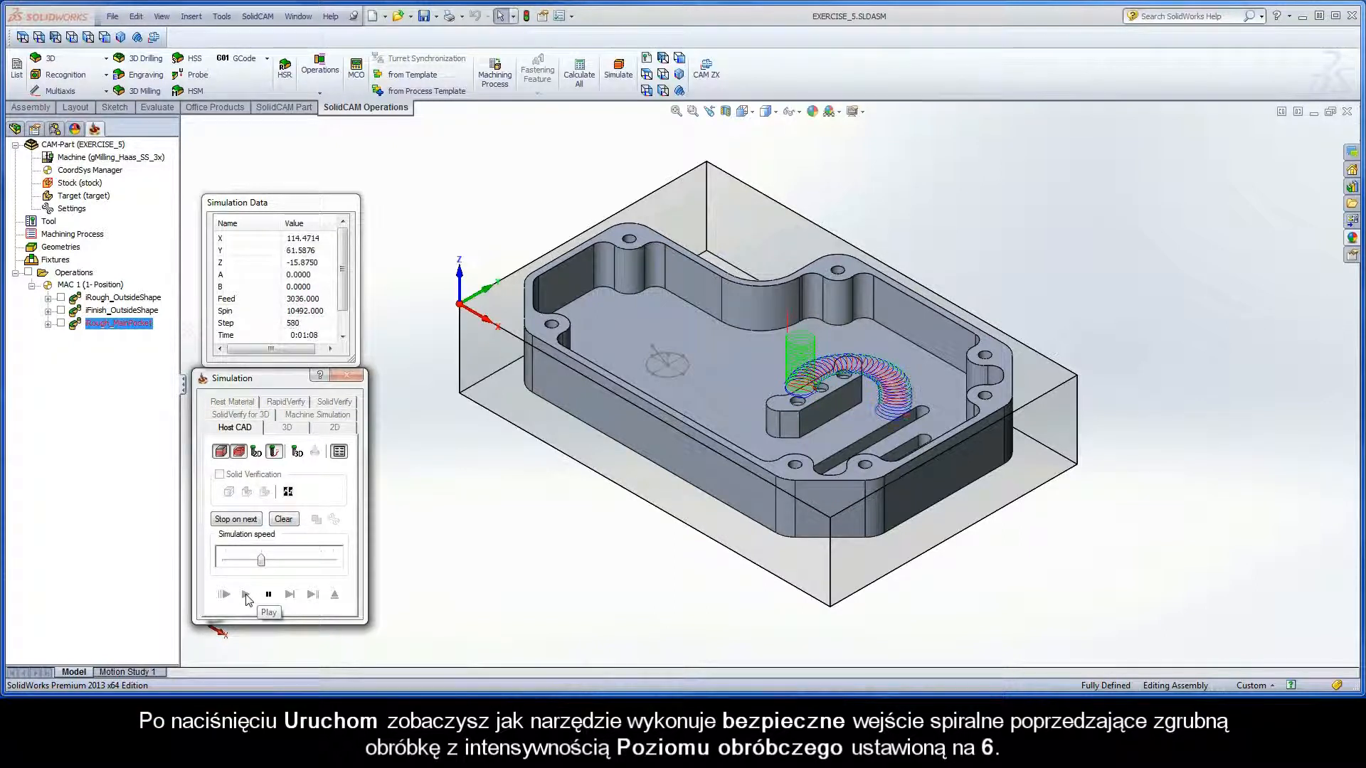
pyautogui.moveTo(259, 568); pyautogui.dragTo(334, 568)
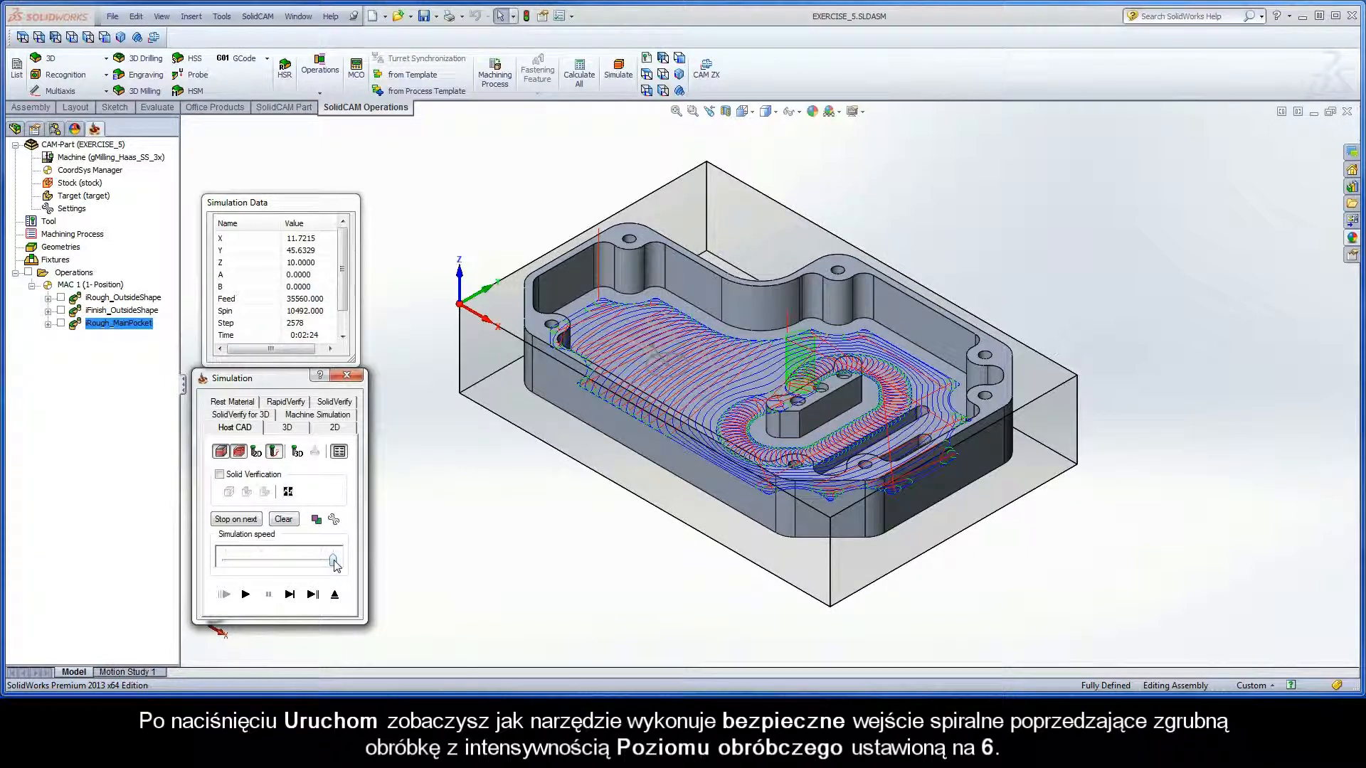
pyautogui.click(334, 595)
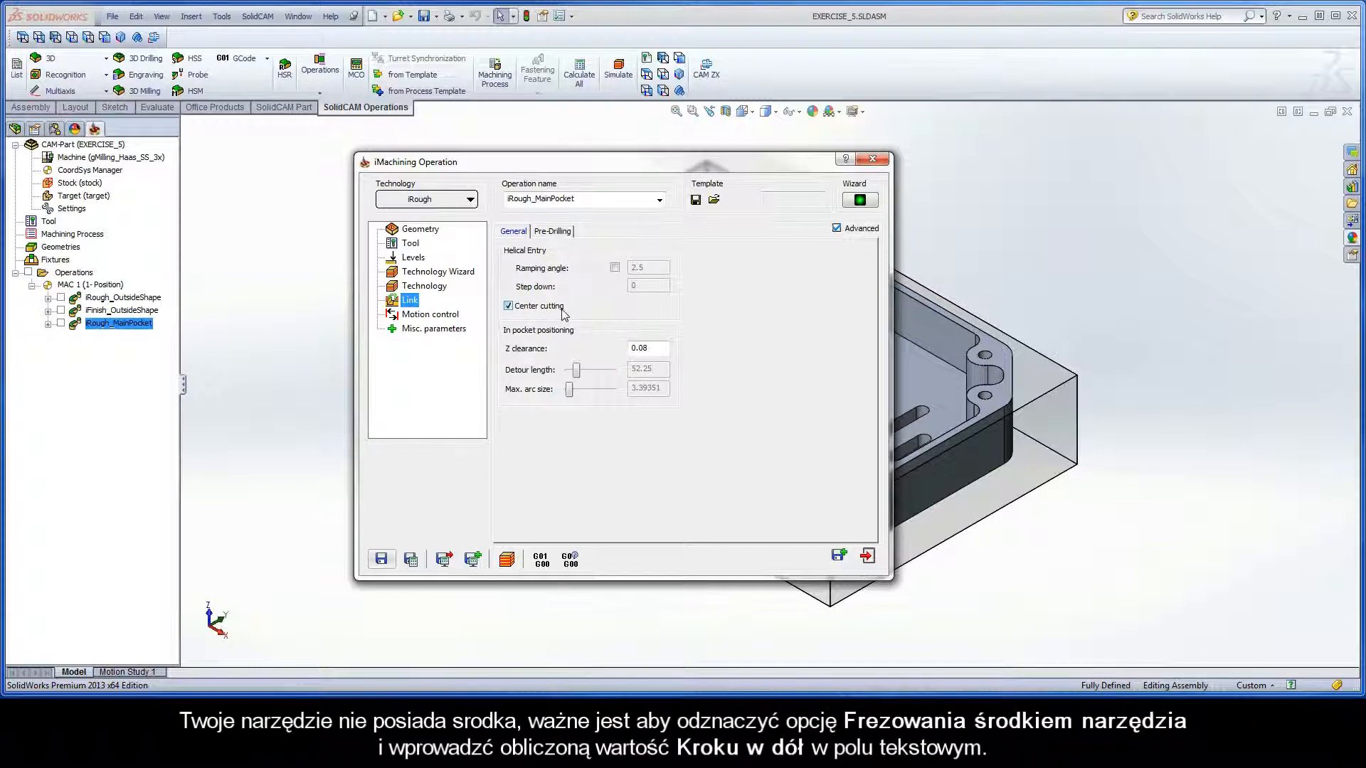
# Turn off center cutting for the helical entry, open its step down value for editing, and turn center cutting back on.
pyautogui.click(508, 306)
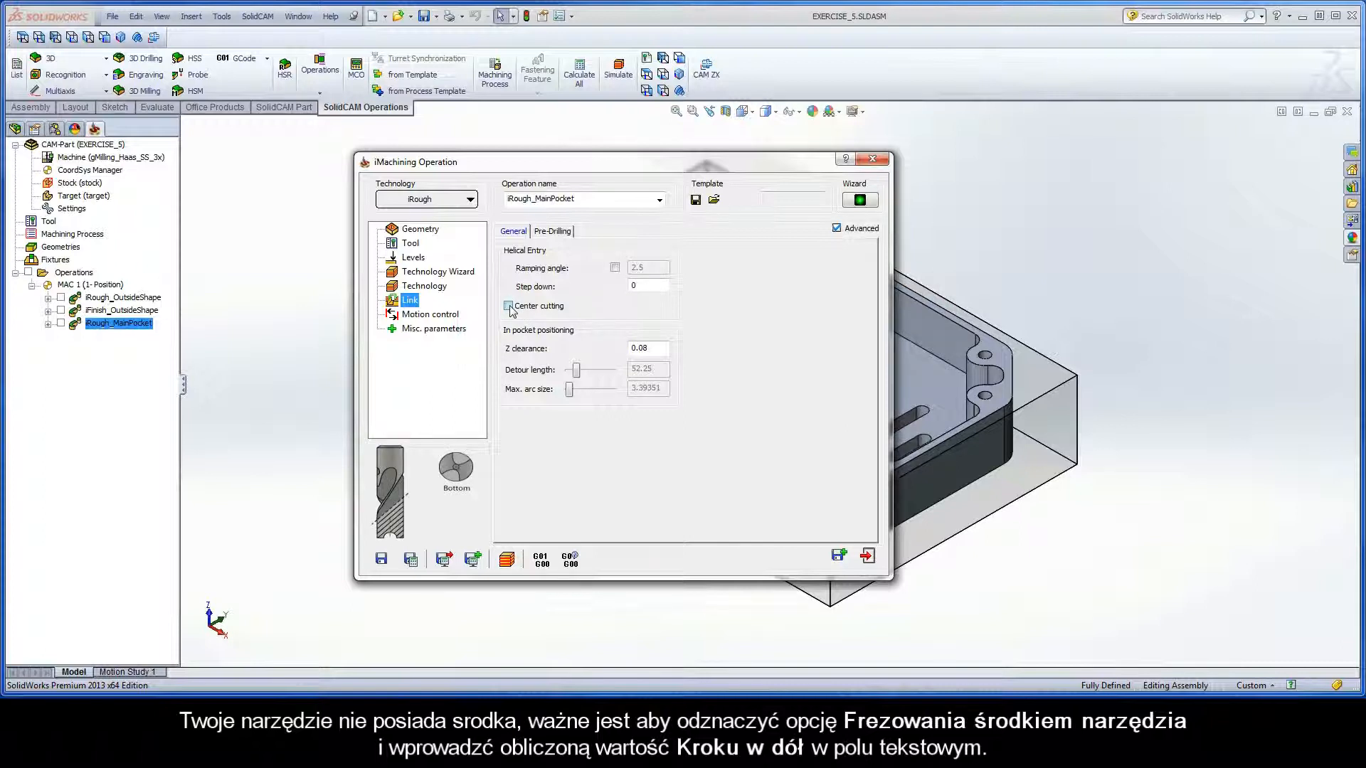
pyautogui.doubleClick(632, 285)
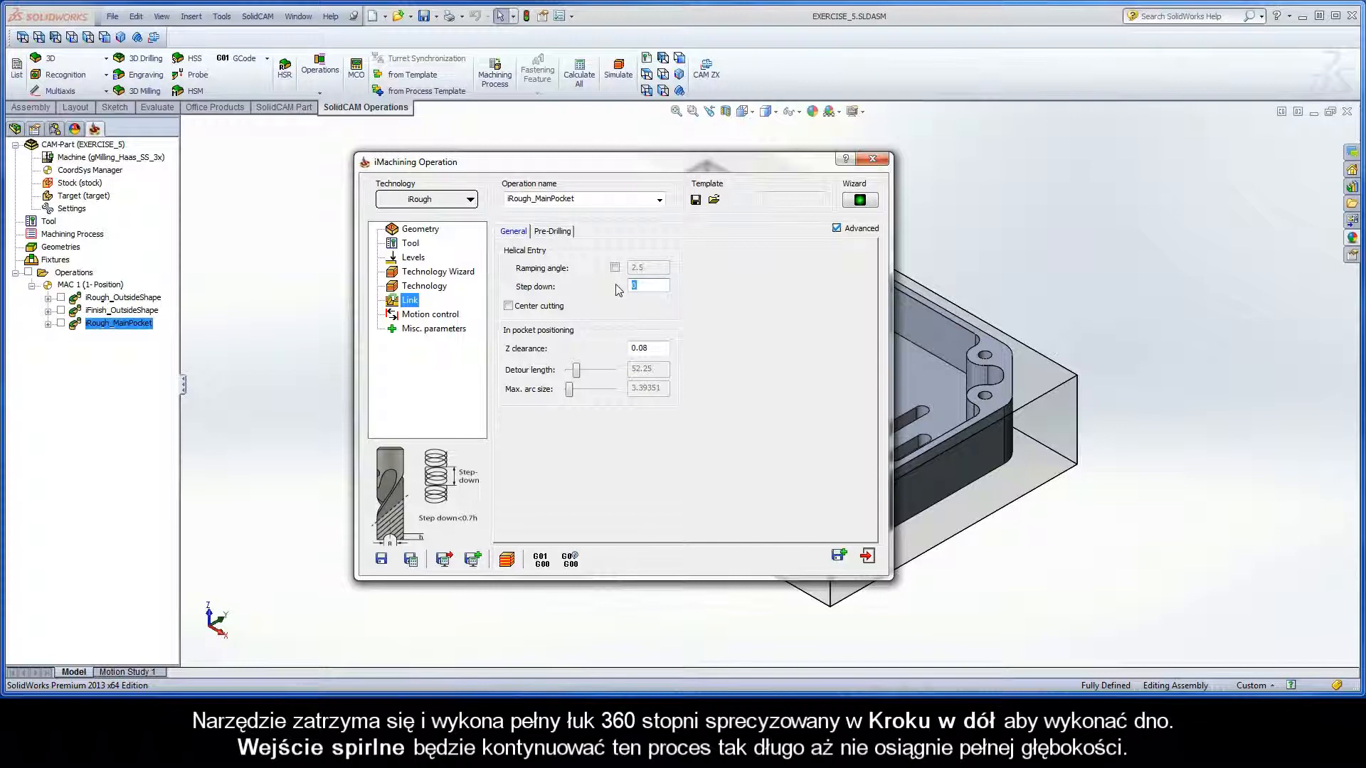
pyautogui.click(509, 306)
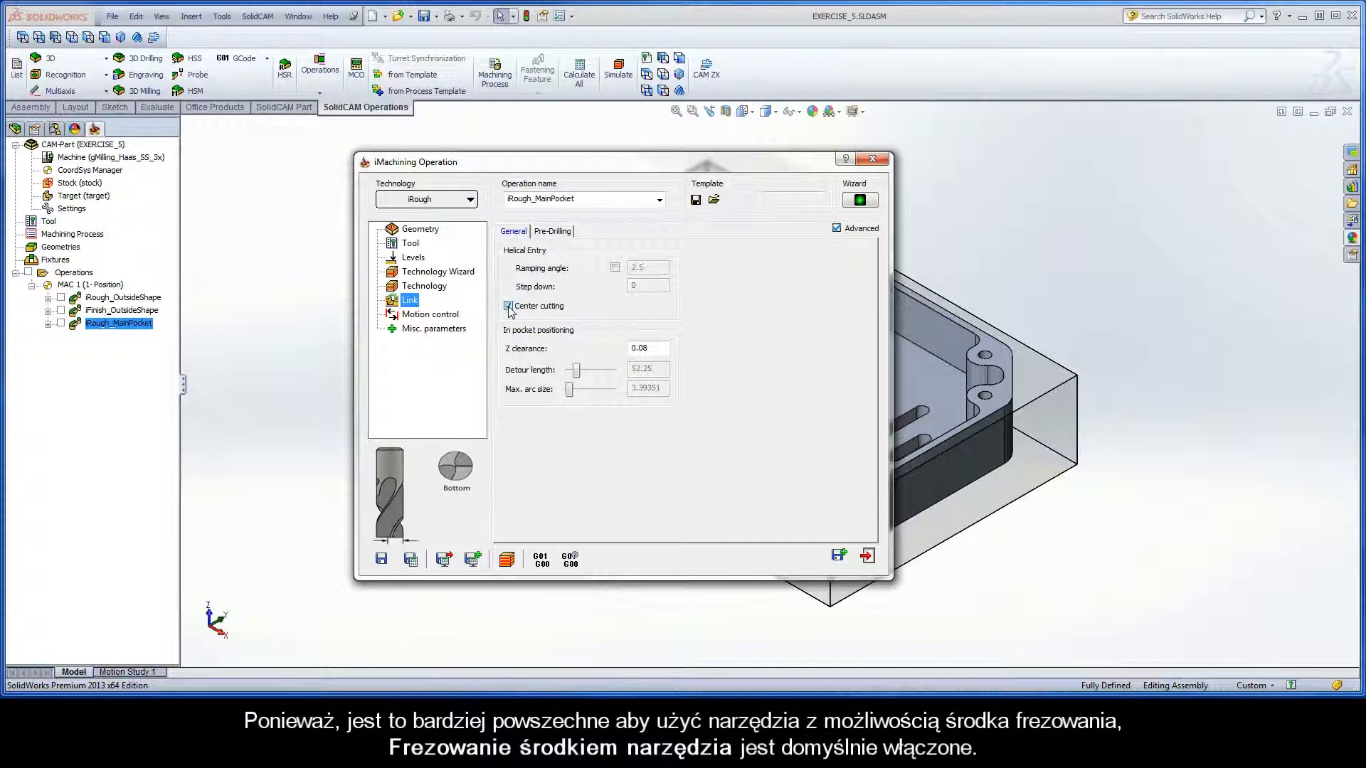